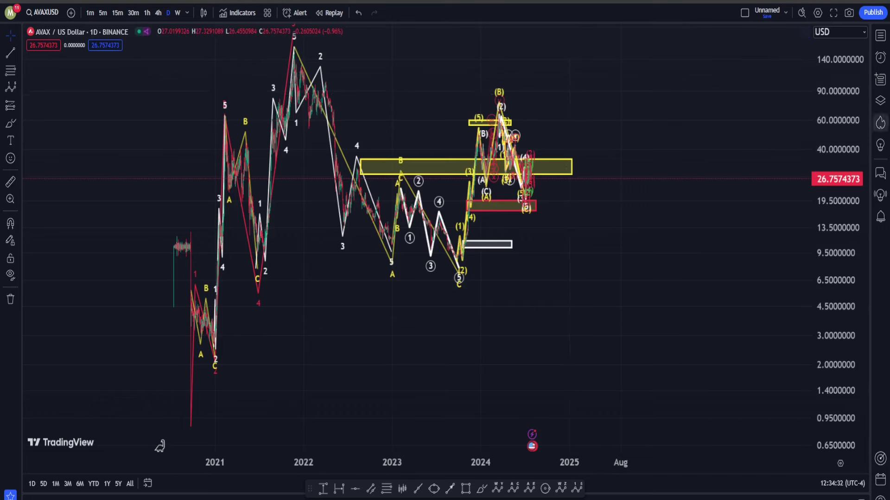
Draw a white Elliott impulse from about 0.82 in August 2020, through 414 in November 2021, 4 in October 2023 and 2,039 in 2025, to wave (5)
drag(838, 119, 834, 201)
drag(651, 109, 681, 124)
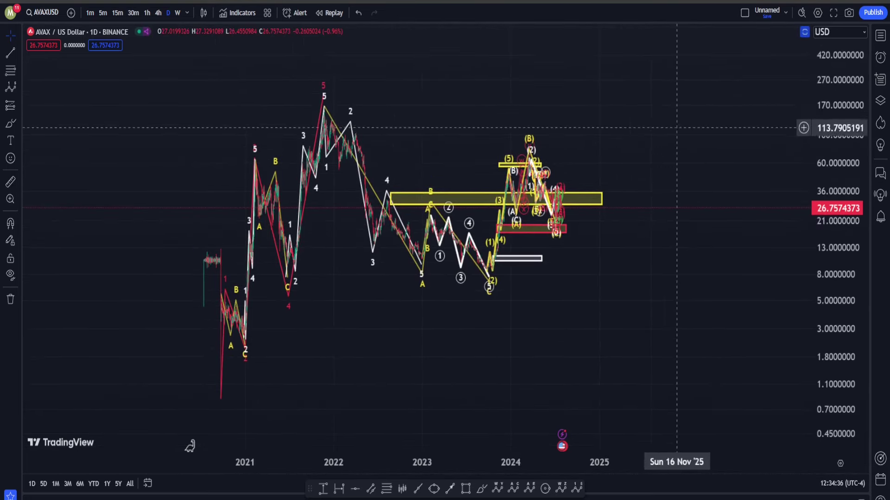
drag(611, 118, 650, 150)
scroll(562, 115, up, 2)
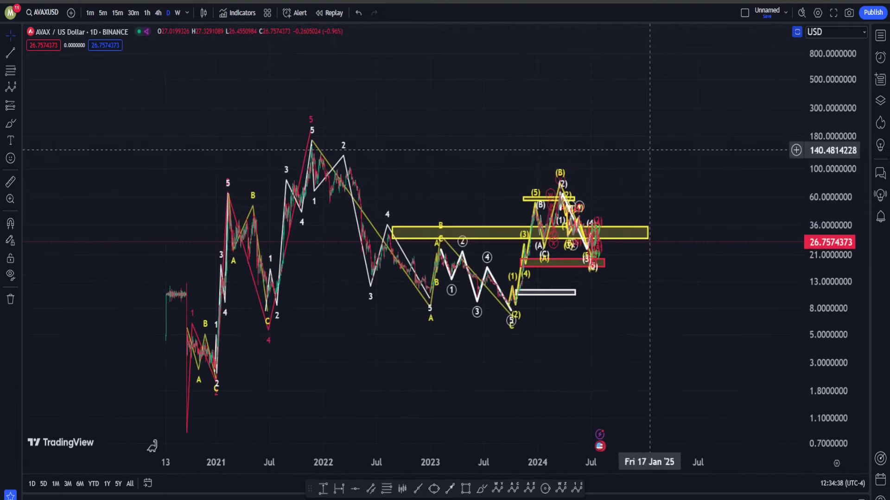
click(178, 435)
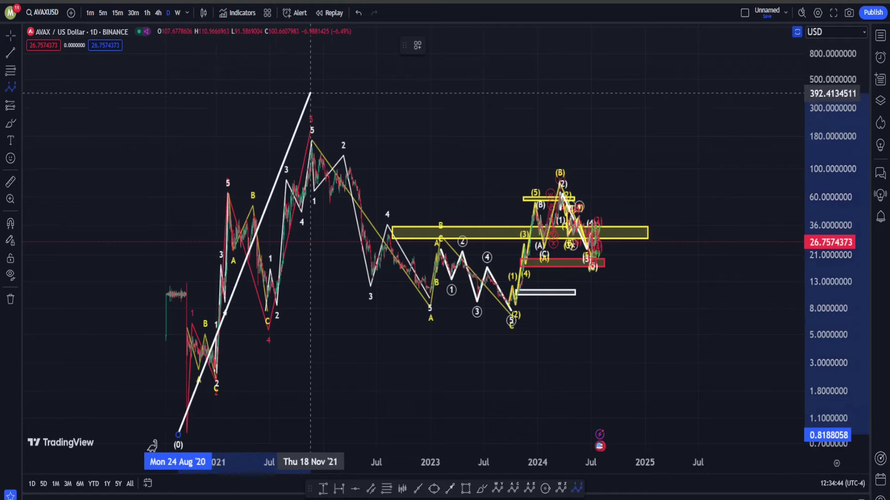
click(310, 89)
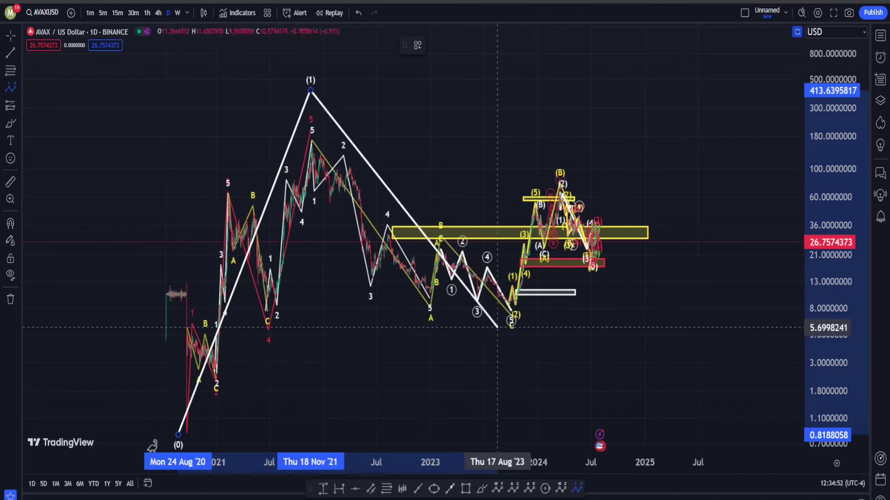
click(511, 347)
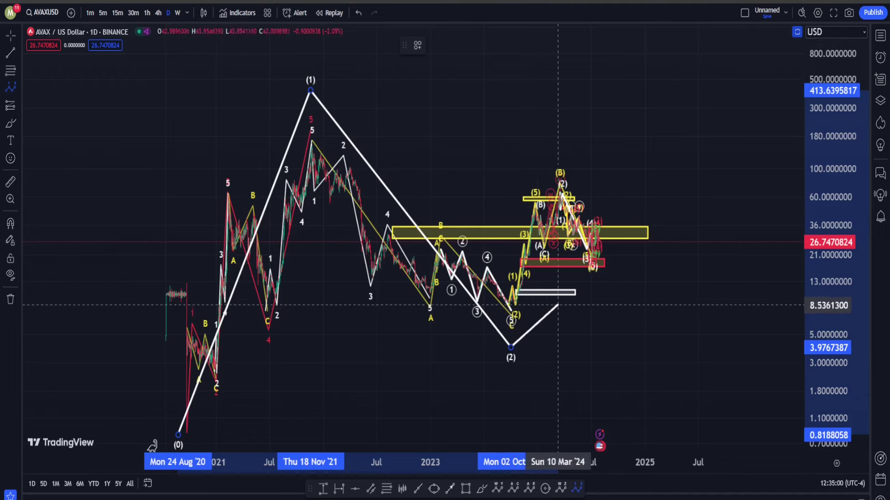
click(684, 75)
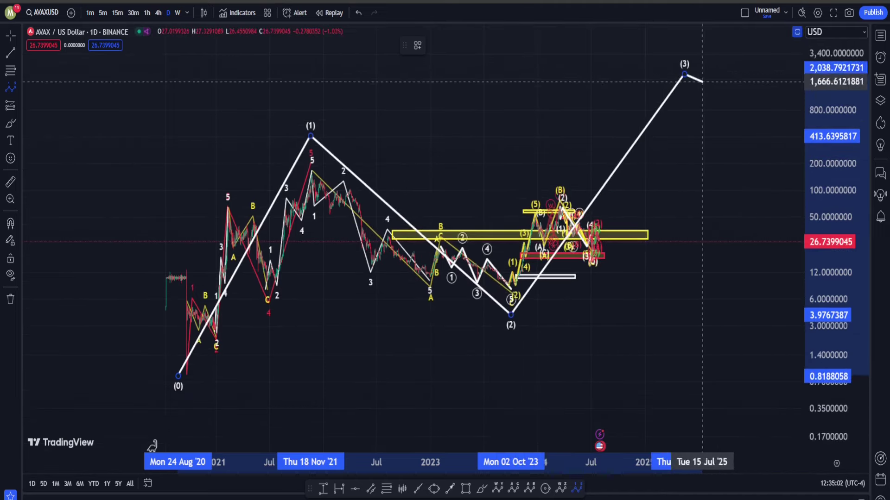
click(743, 125)
click(778, 59)
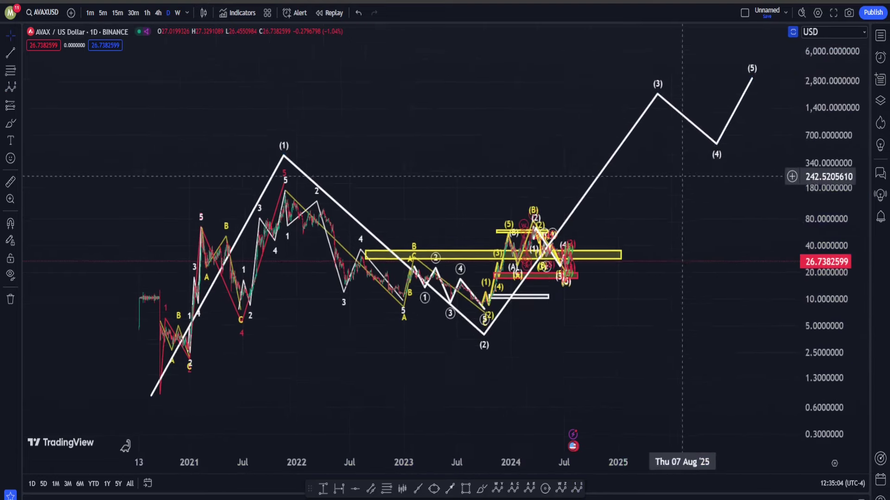
Circle the projected wave (3) and then the late-2021 peak with the brush, undoing the strokes each time
mouse_move(661, 69)
mouse_down()
mouse_move(438, 334)
mouse_move(626, 85)
mouse_move(681, 93)
mouse_move(649, 125)
mouse_up()
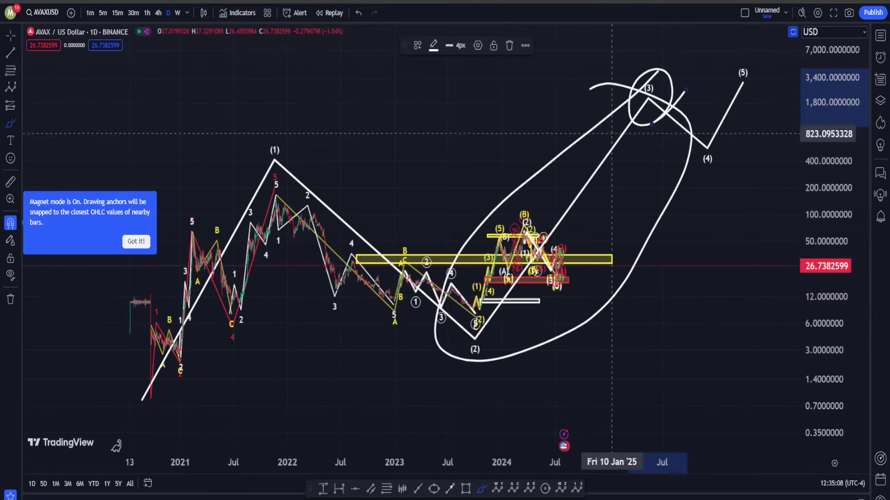
key(ctrl+z)
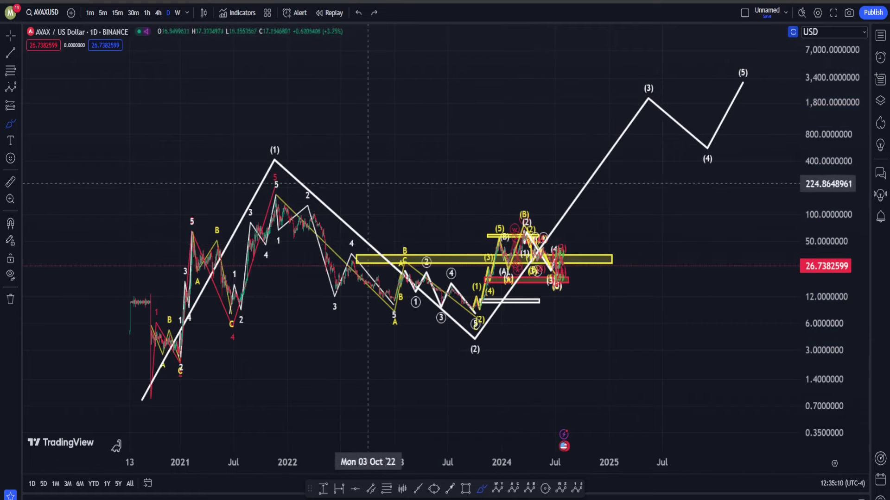
mouse_move(298, 195)
mouse_down()
mouse_move(268, 183)
mouse_move(289, 190)
mouse_up()
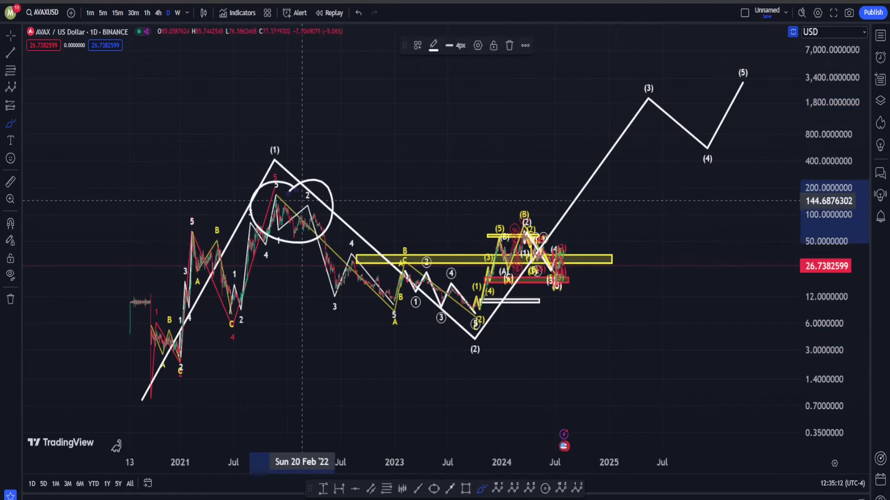
key(ctrl+z)
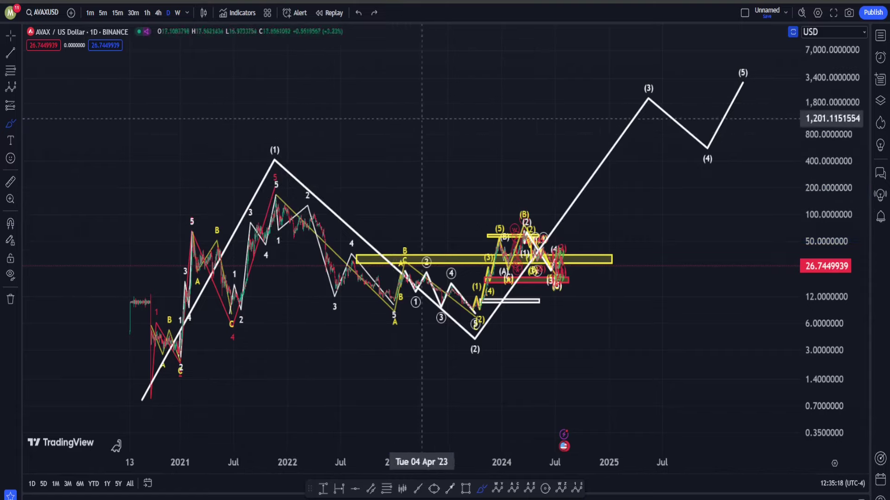
Delete the large white (0)–(5) impulse wave projected into 2025
drag(565, 122, 463, 139)
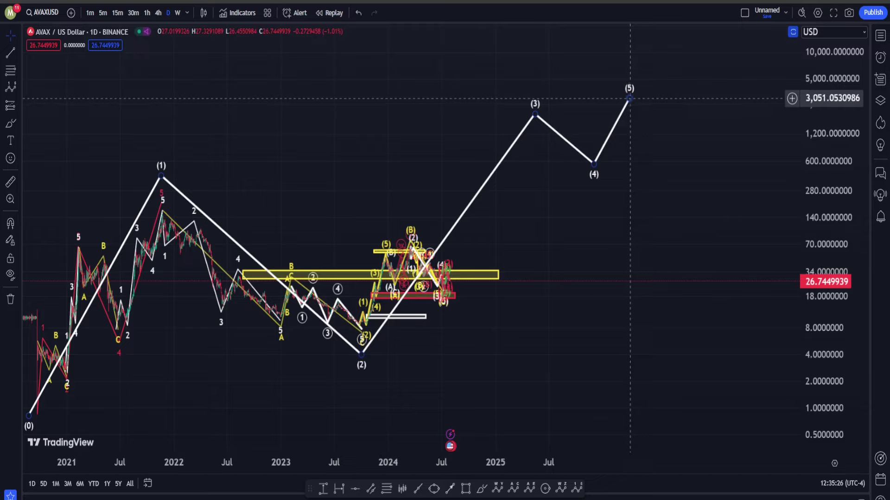
click(535, 102)
key(Delete)
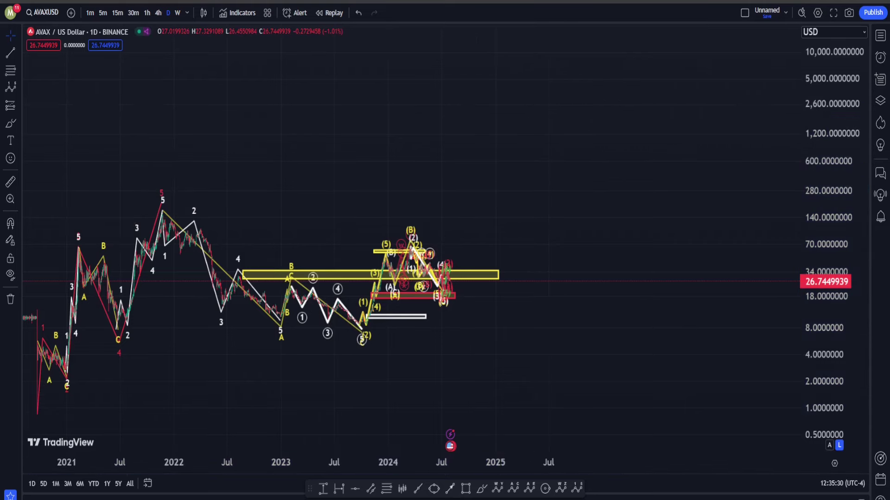
Switch the chart to the 4-hour timeframe and frame the price action from mid-2023 to July 2024
double_click(831, 120)
drag(553, 86, 660, 78)
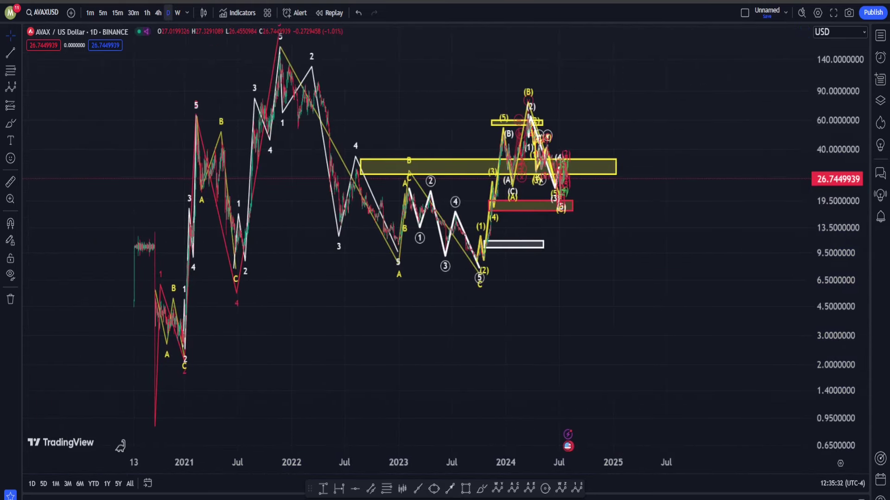
click(158, 13)
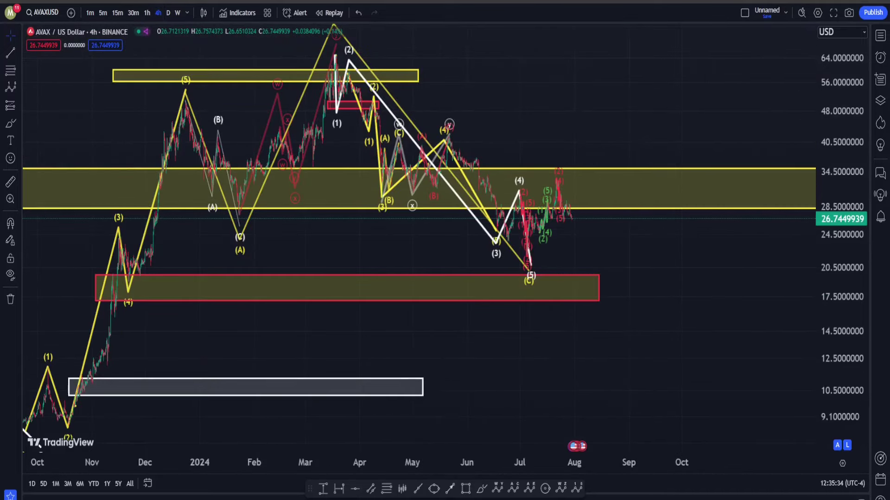
scroll(572, 124, left, 5)
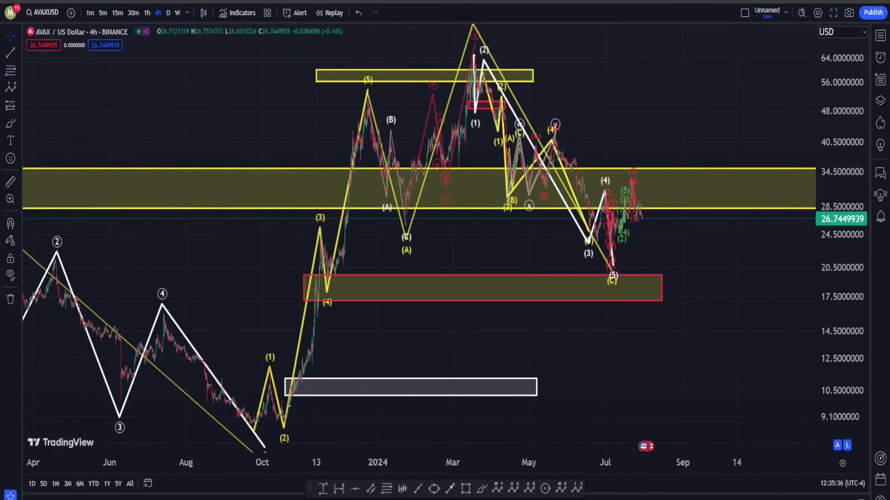
drag(841, 111, 841, 258)
drag(658, 77, 706, 79)
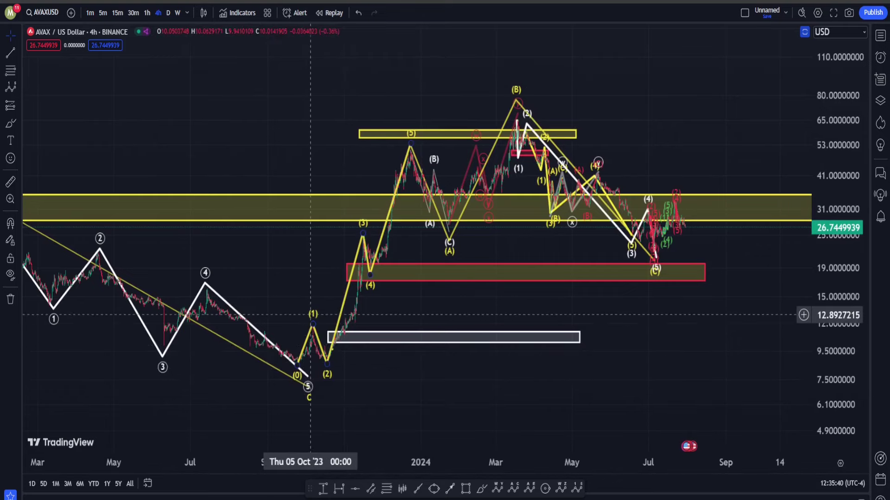
drag(455, 96, 362, 157)
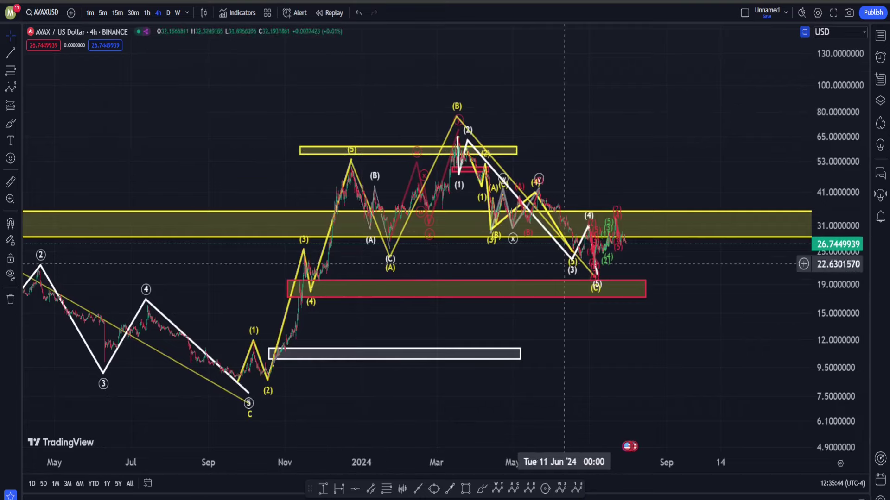
Draw an Elliott impulse from about 6.4 in September 2023, through 87 in December 2023, 12.6 in June 2024, 391 and 153, up to wave (5)
drag(841, 177, 840, 218)
drag(725, 214, 532, 417)
click(576, 488)
click(140, 414)
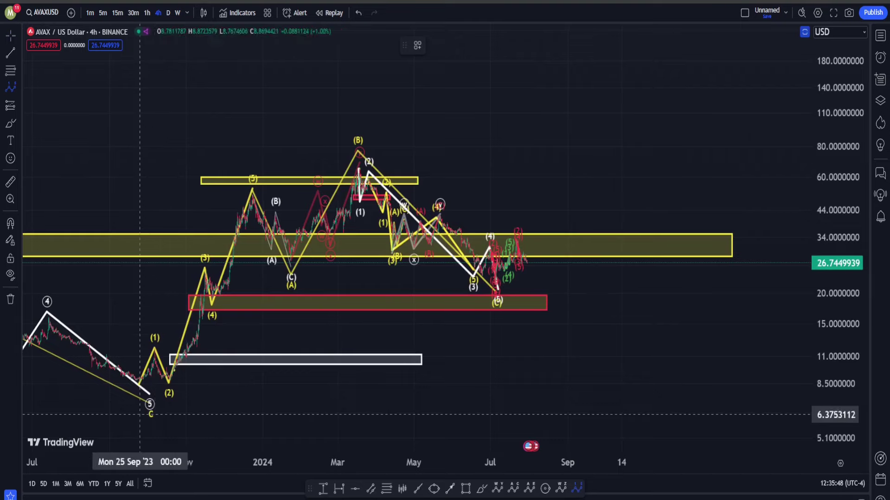
click(249, 137)
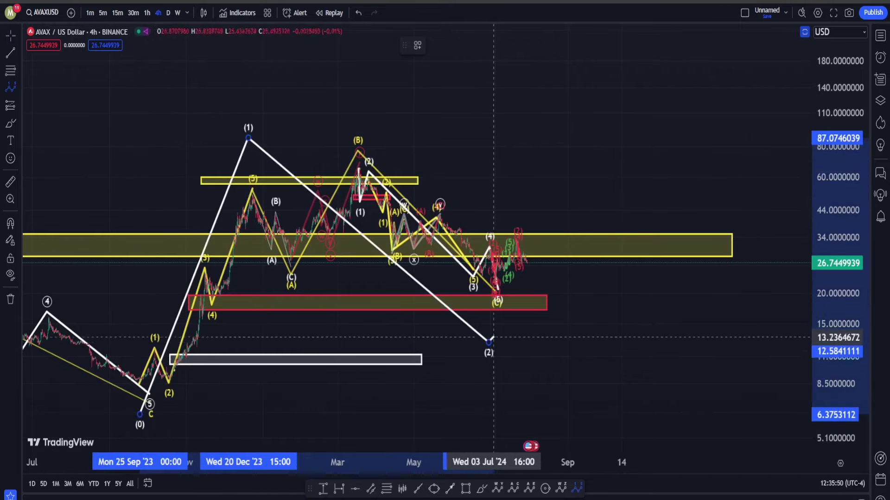
click(488, 342)
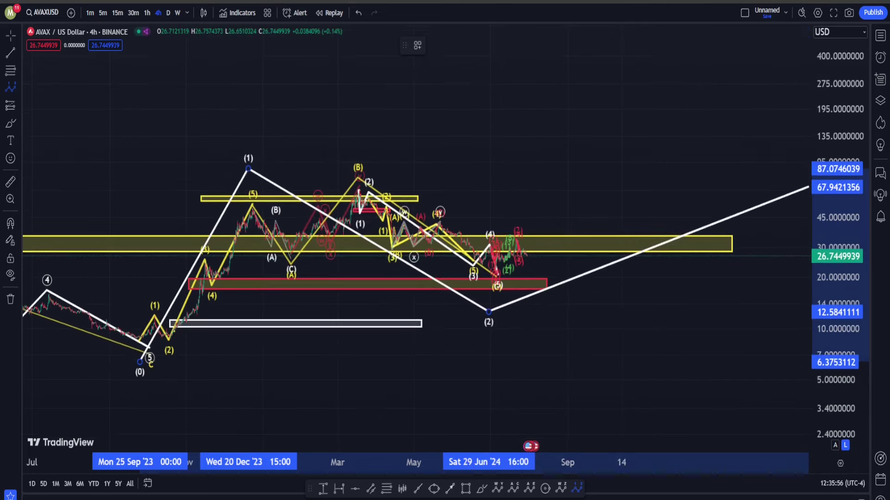
click(581, 57)
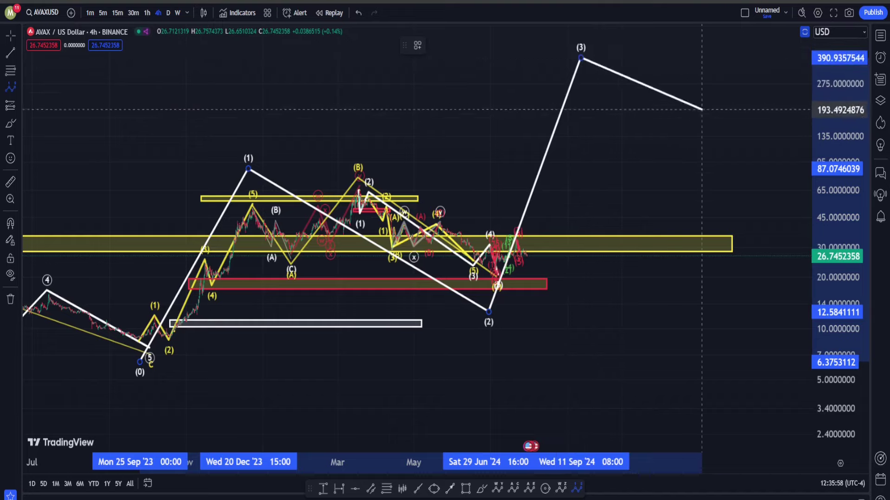
click(726, 127)
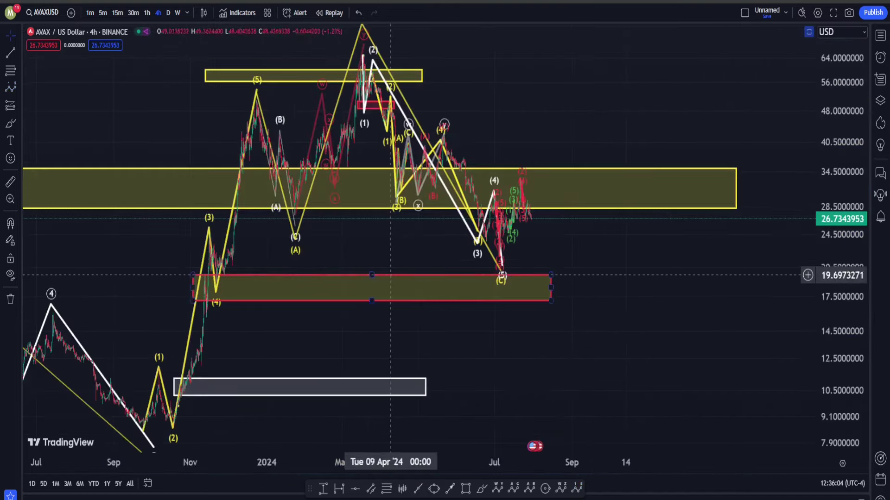
Draw a yellow-bordered rectangle in the empty area beyond the latest price, starting about 27 August 2024 and spanning about 26.54 to 26.57
scroll(386, 267, up, 10)
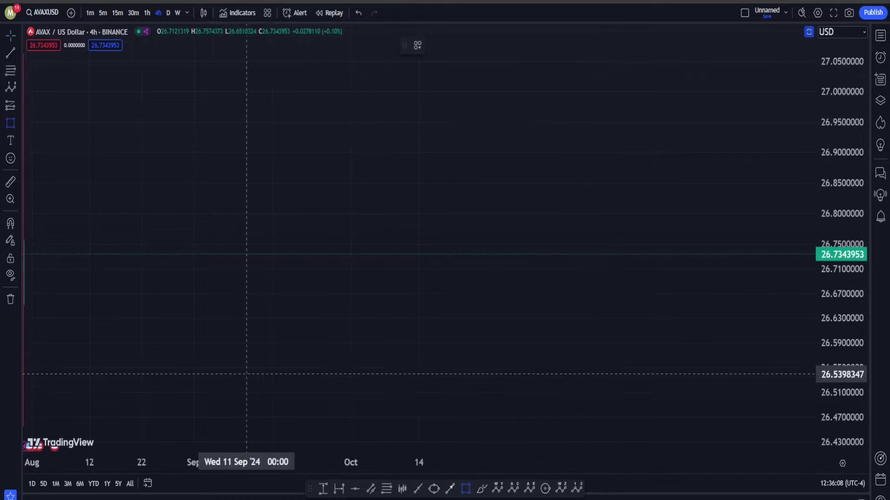
drag(171, 357, 608, 376)
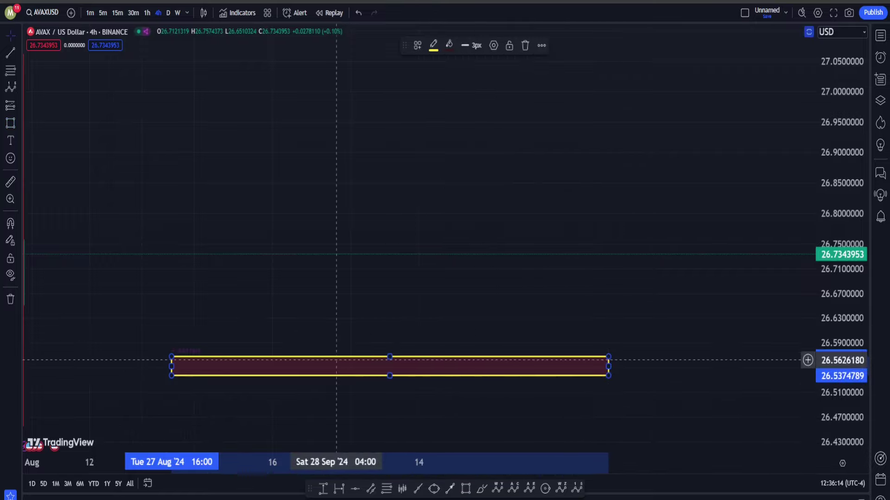
Draw an Elliott impulse rising from inside the rectangle at about 26.55 through 26.66, 26.59, 26.79 and 26.74 to wave (5) at about 26.87
click(577, 487)
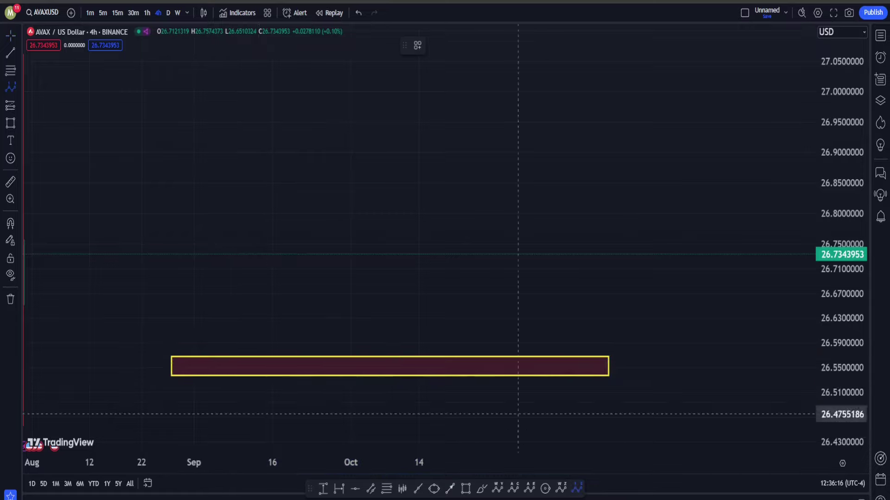
click(219, 370)
click(242, 302)
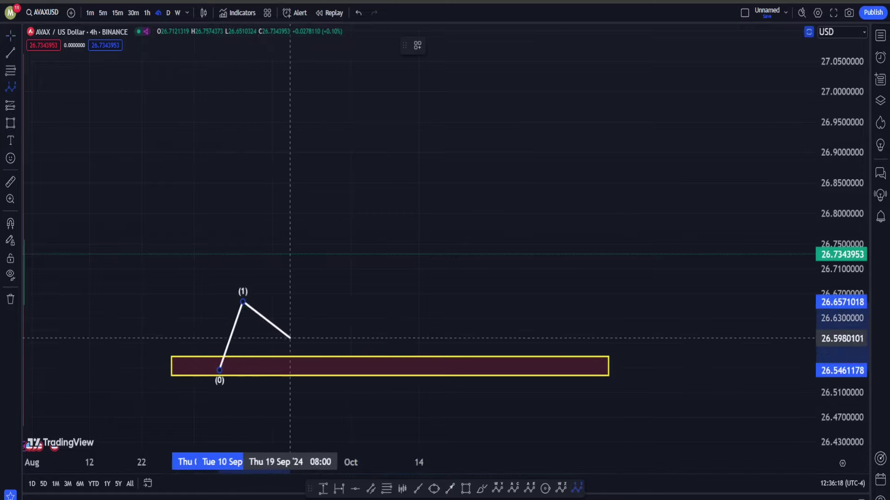
click(301, 346)
click(359, 221)
click(416, 249)
click(456, 171)
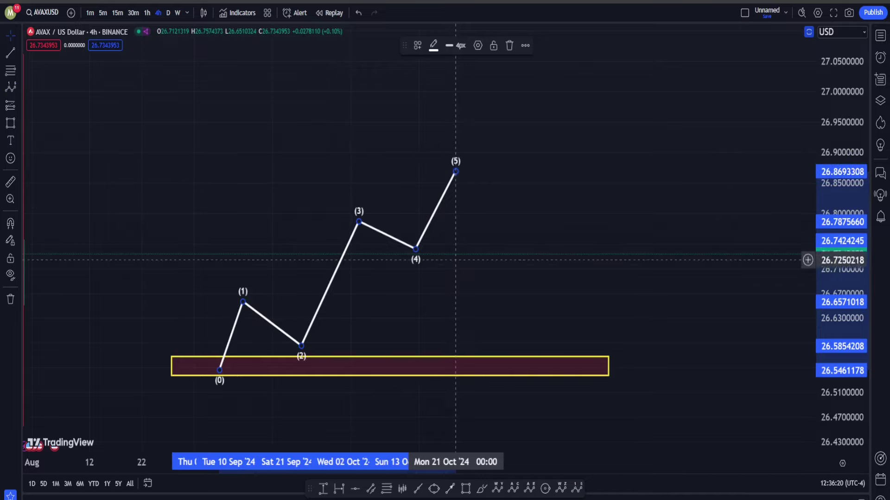
Mark up the example impulse with freehand brush strokes, including a loop around waves (3) and (4), and undo all the strokes
click(481, 488)
mouse_move(506, 212)
mouse_down()
mouse_move(222, 305)
mouse_move(403, 354)
mouse_move(396, 361)
mouse_up()
key(ctrl+z)
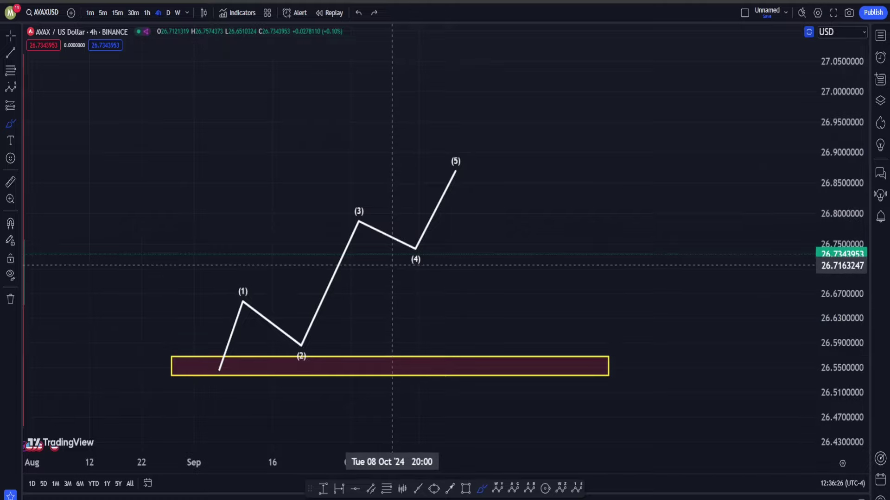
mouse_move(451, 234)
mouse_down()
mouse_move(326, 218)
mouse_move(435, 250)
mouse_up()
drag(429, 276, 421, 287)
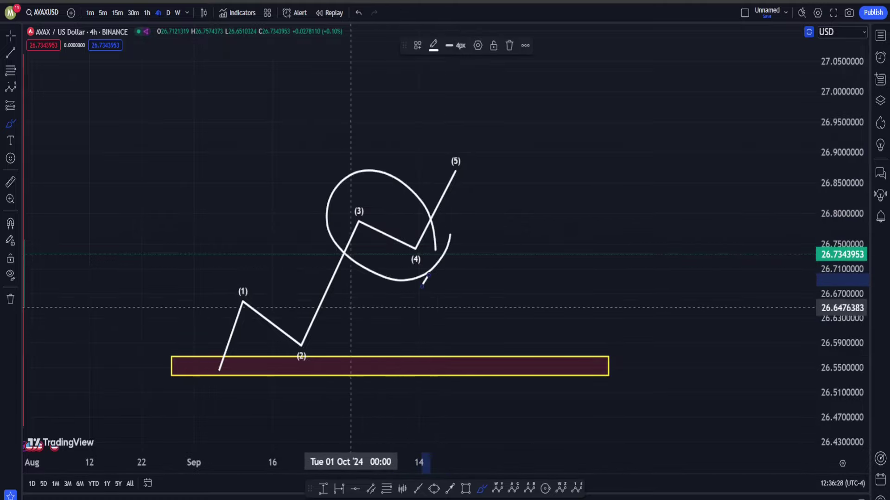
mouse_move(351, 322)
mouse_down()
mouse_move(272, 260)
mouse_move(314, 359)
mouse_up()
key(ctrl)
key(ctrl+z)
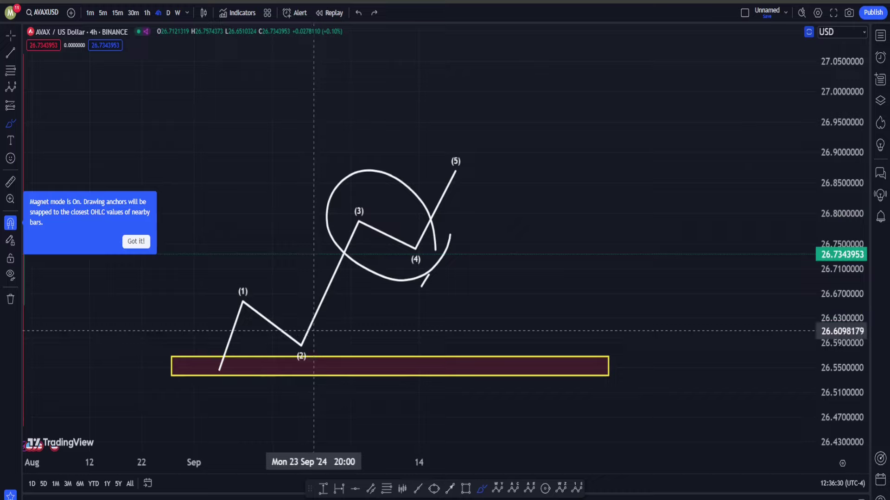
mouse_move(366, 186)
mouse_down()
mouse_move(319, 327)
mouse_move(336, 235)
mouse_up()
key(ctrl+z)
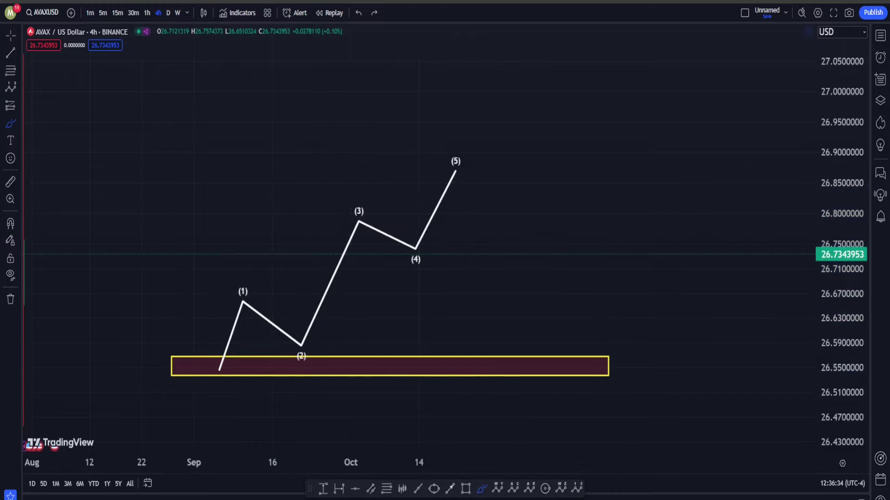
Draw a smaller Elliott impulse along the example's wave (1), from about 26.52 through 26.58, 26.54, 26.61 and 26.58 to about 26.66
click(576, 489)
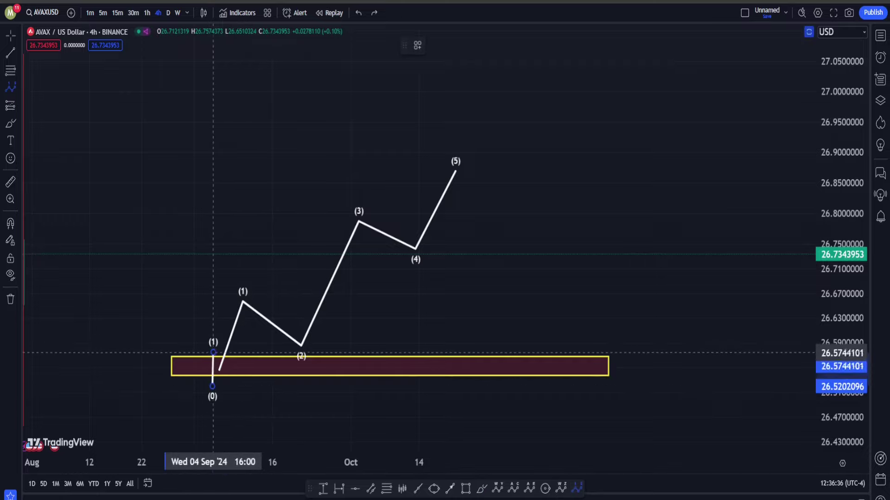
click(228, 372)
click(225, 329)
click(239, 346)
click(239, 297)
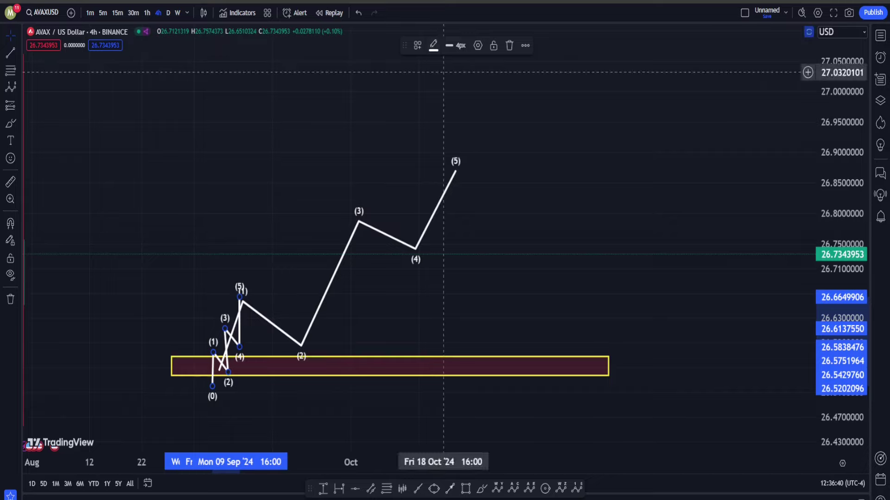
click(431, 70)
right_click(245, 274)
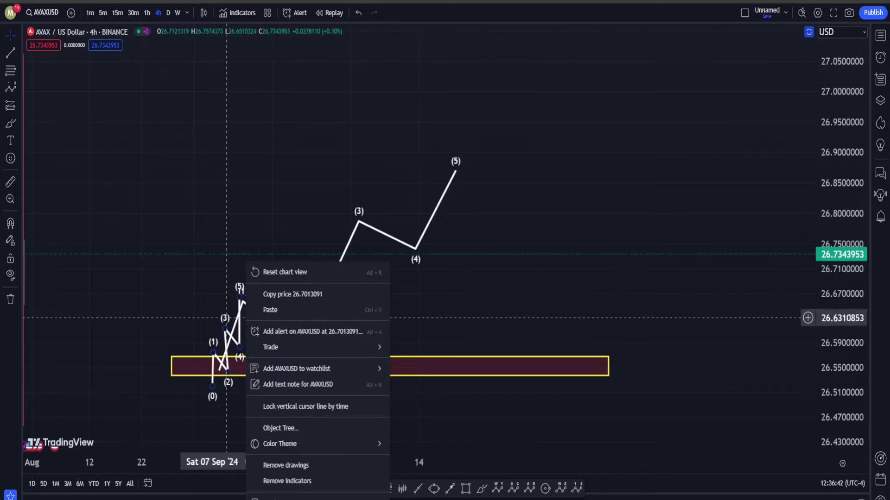
Recolour the smaller Elliott impulse along the example's wave (1) red
click(226, 317)
click(433, 45)
click(435, 79)
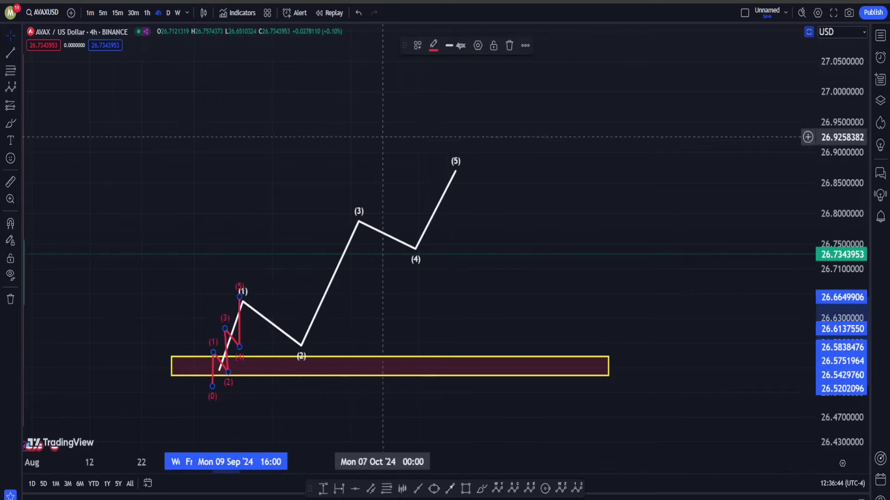
click(366, 149)
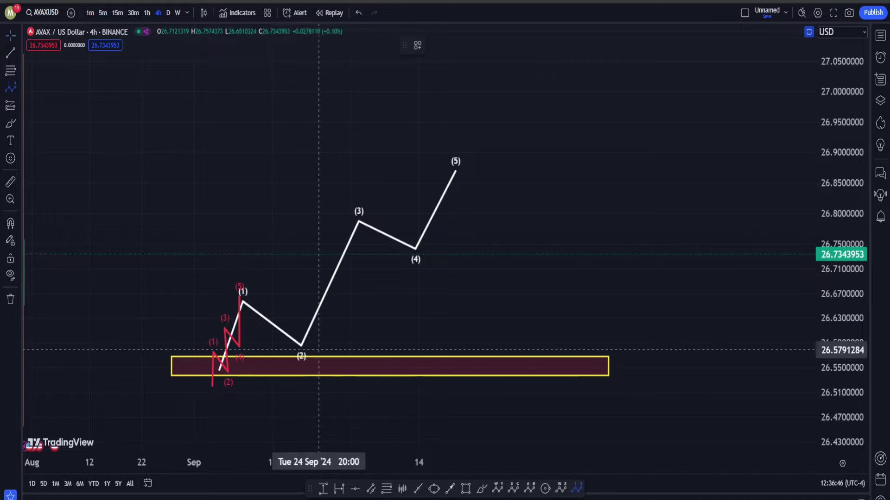
Draw a smaller red Elliott impulse along the example's wave (3), from about 26.58 through 26.67, 26.64, 26.76 and 26.71 to about 26.79
click(307, 293)
click(325, 313)
click(328, 239)
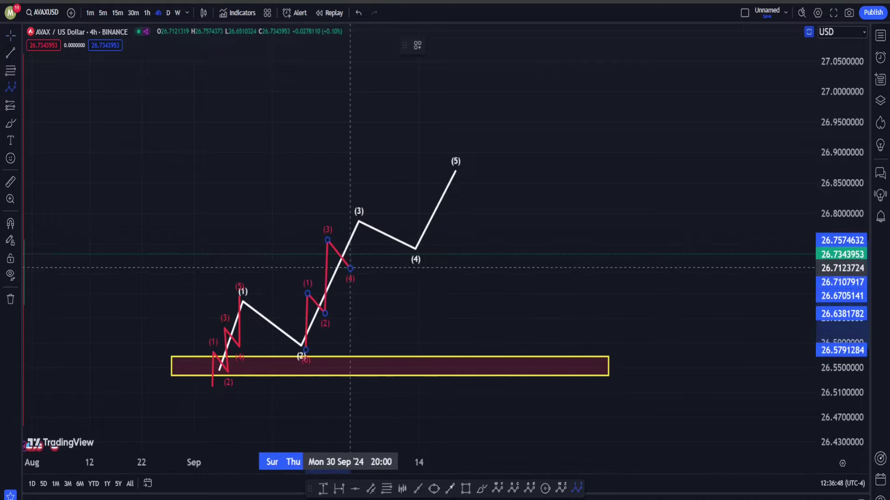
click(350, 269)
click(355, 220)
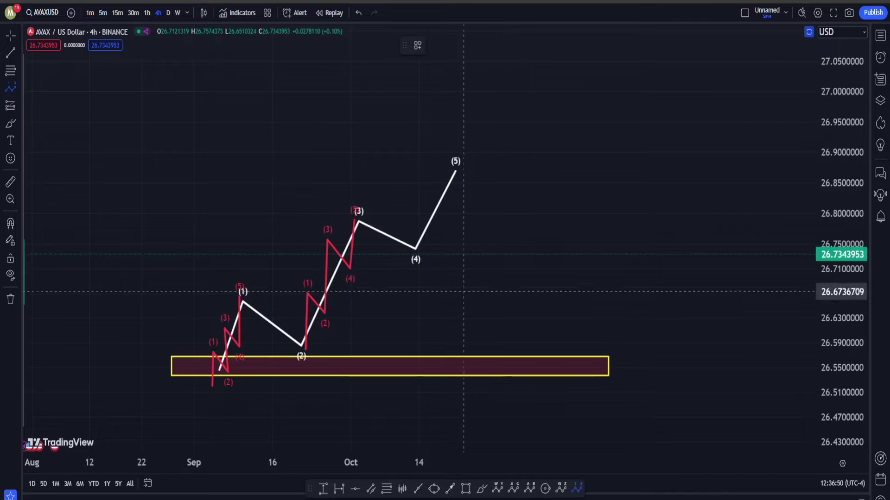
Draw a smaller red Elliott impulse along the example's wave (5), from about 26.73 through 26.79, 26.77, 26.86 and 26.84 to about 26.88
click(417, 259)
click(419, 218)
click(439, 233)
click(440, 176)
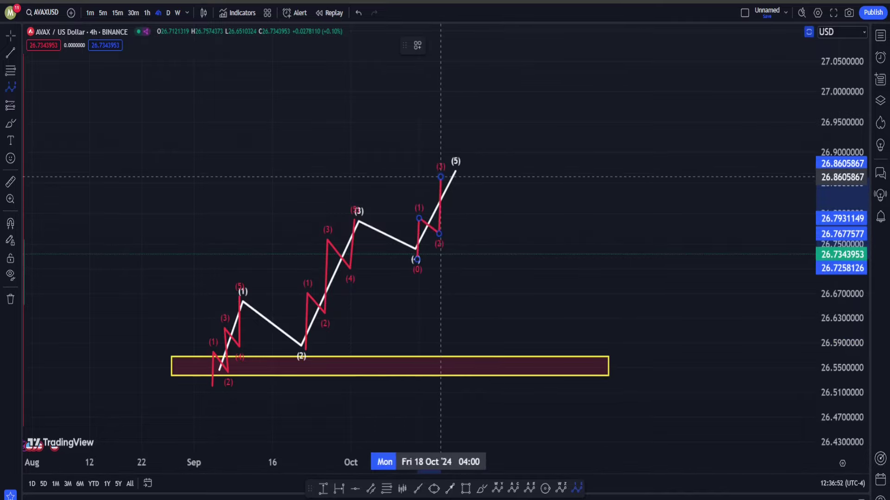
click(451, 189)
click(456, 162)
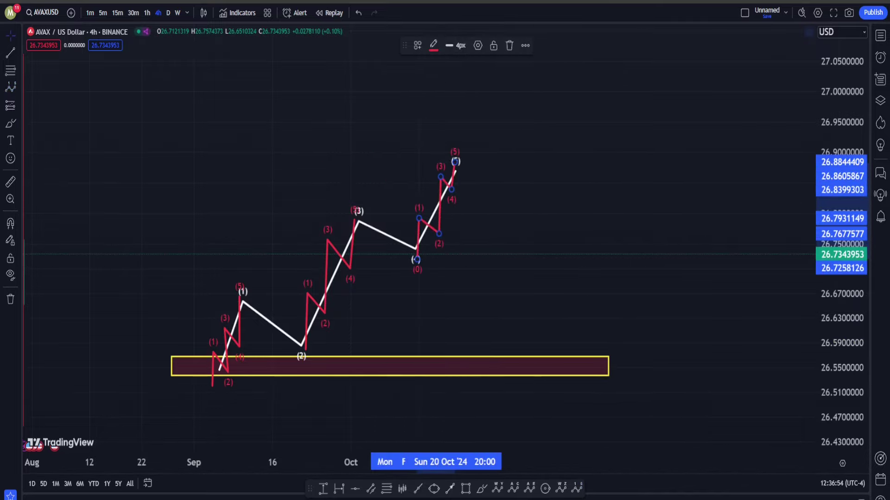
Draw an Elliott ABC correction along the example's wave (4), from about 26.80 through 26.73 and 26.82 to about 26.73
click(513, 487)
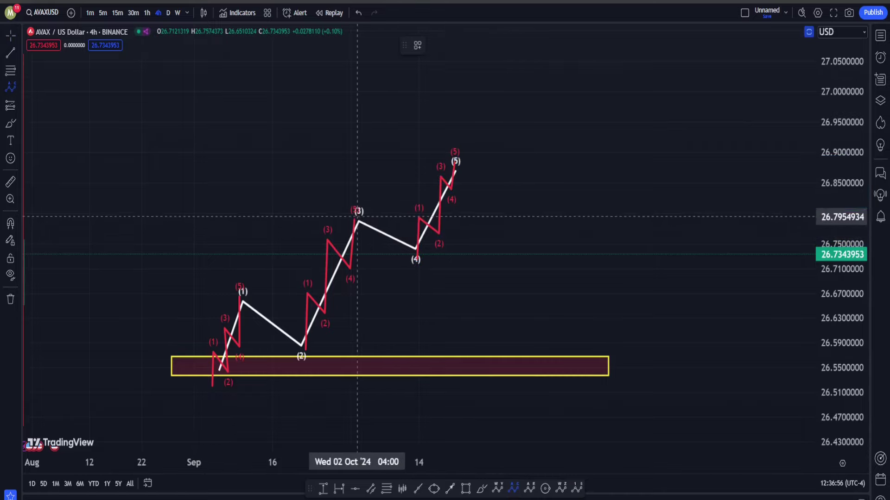
click(357, 216)
click(370, 256)
click(400, 203)
click(414, 254)
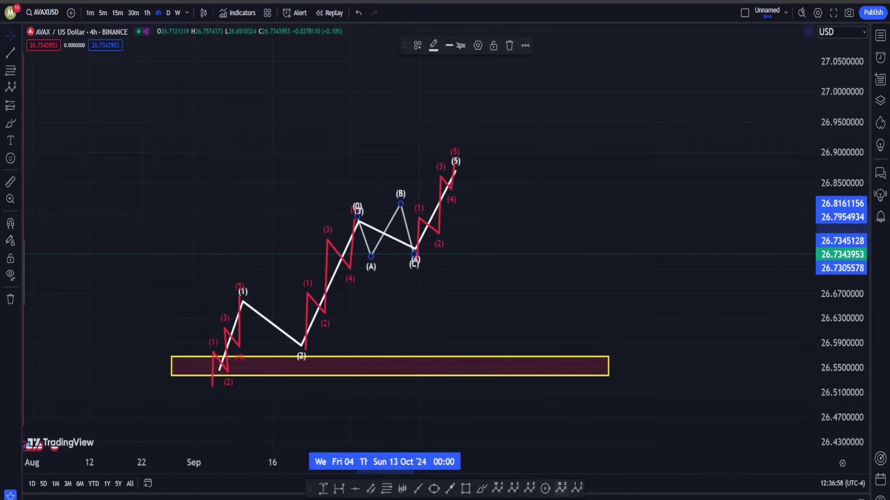
Draw an Elliott WXY double combo along the example's wave (2), from about 26.67 through 26.59 and 26.68 to about 26.57
click(497, 488)
click(242, 292)
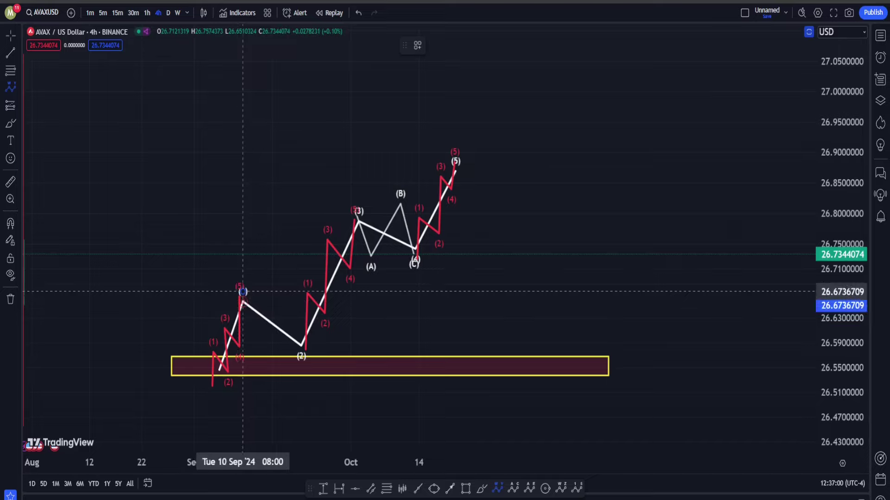
click(251, 346)
click(286, 287)
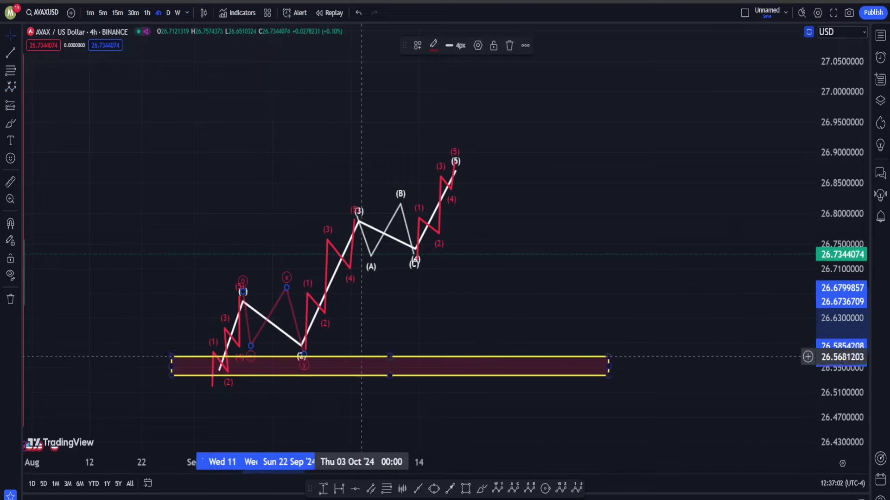
click(304, 355)
Loop a freehand brush stroke around the whole example impulse and undo it together with the example drawings
click(481, 488)
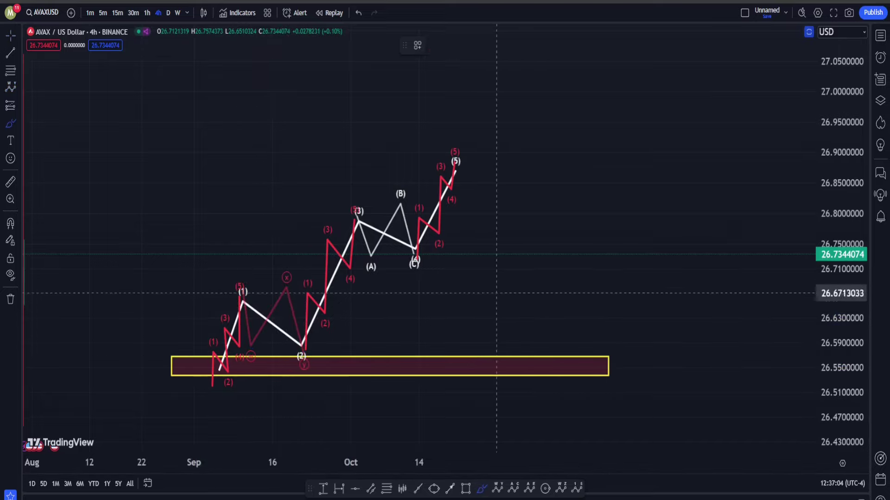
mouse_move(515, 250)
mouse_down()
mouse_move(526, 238)
mouse_move(214, 288)
mouse_move(525, 241)
mouse_move(445, 359)
mouse_up()
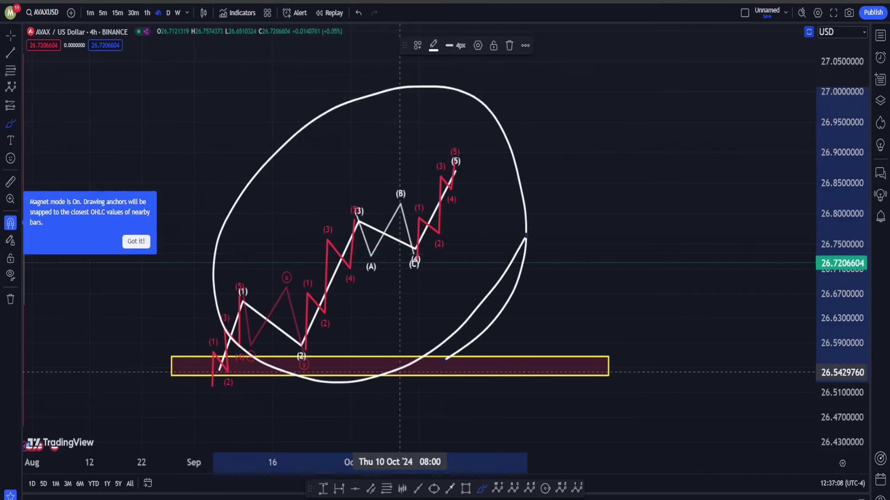
key(ctrl+z)
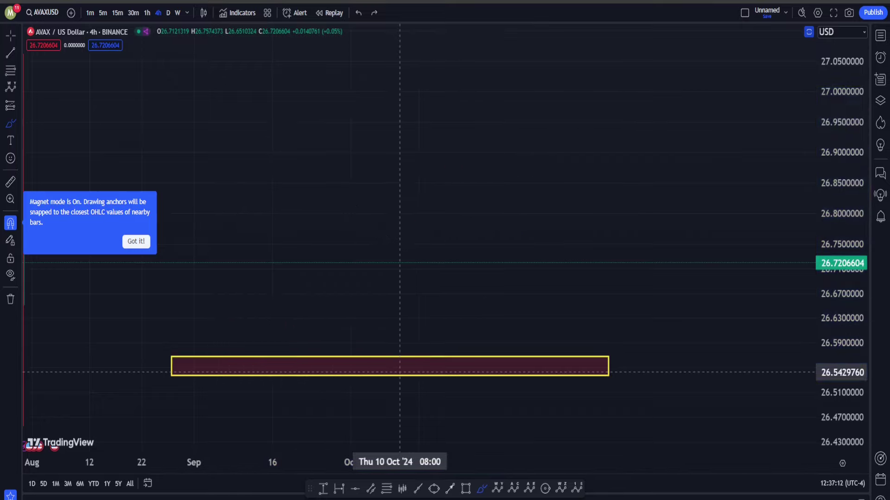
key(ctrl+z)
key(Escape)
Mark the red impulse falling from the 22 July high with a freehand brush stroke and undo the stroke
drag(252, 185, 613, 219)
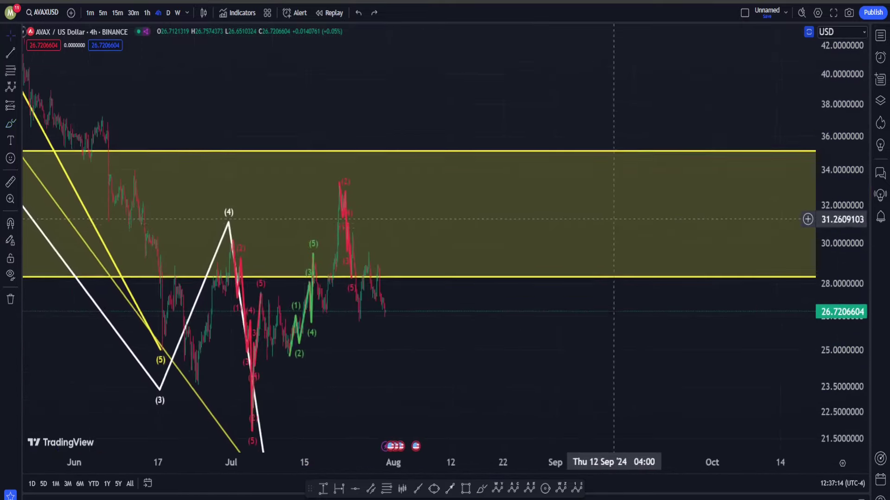
drag(334, 90, 619, 121)
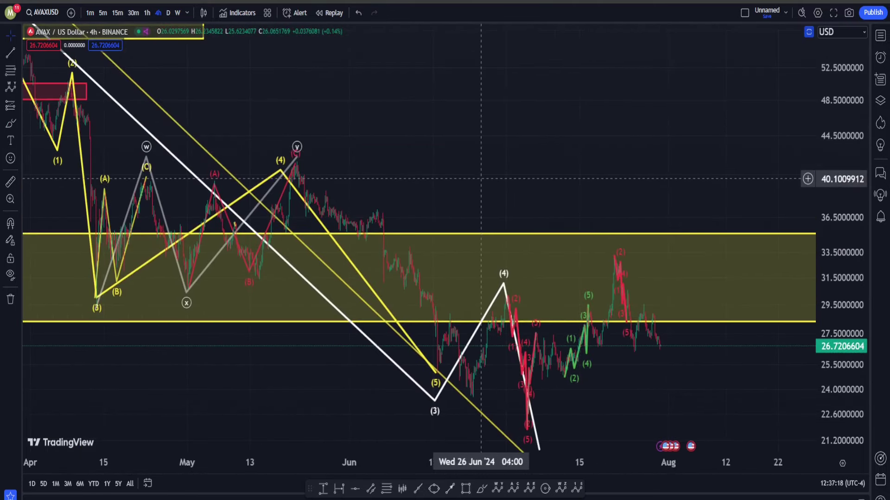
scroll(258, 185, up, 5)
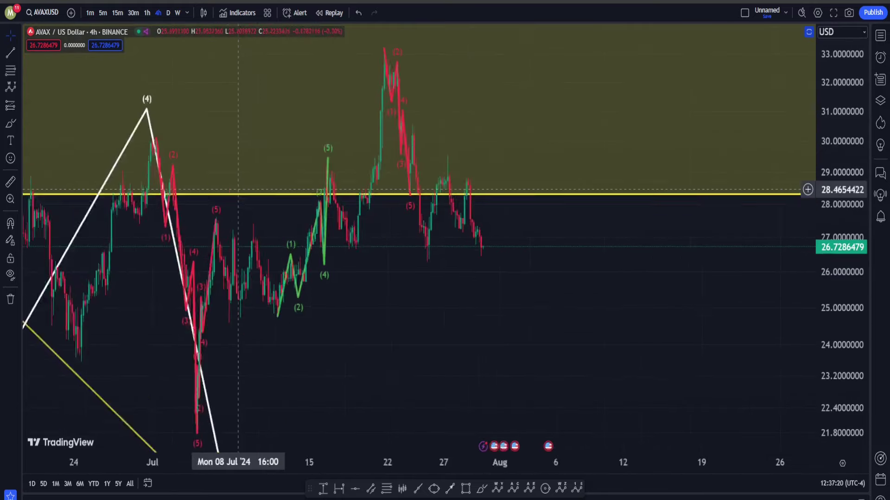
scroll(170, 282, up, 2)
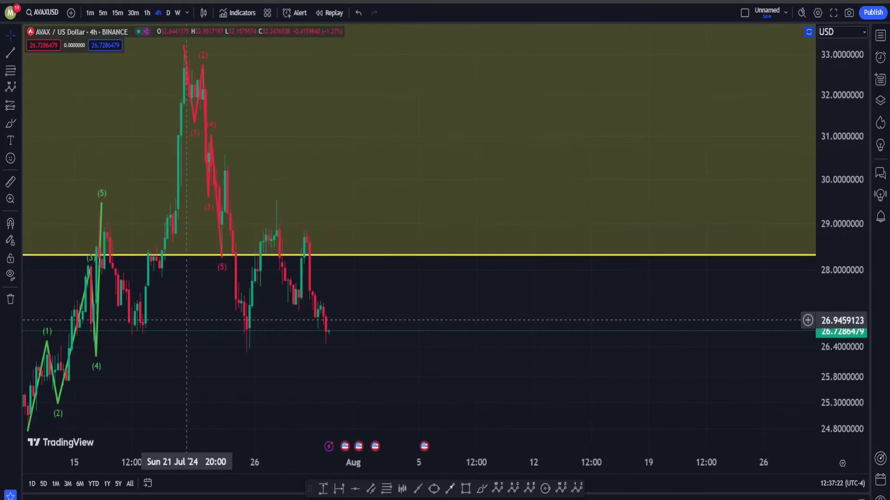
drag(186, 322, 553, 400)
click(481, 488)
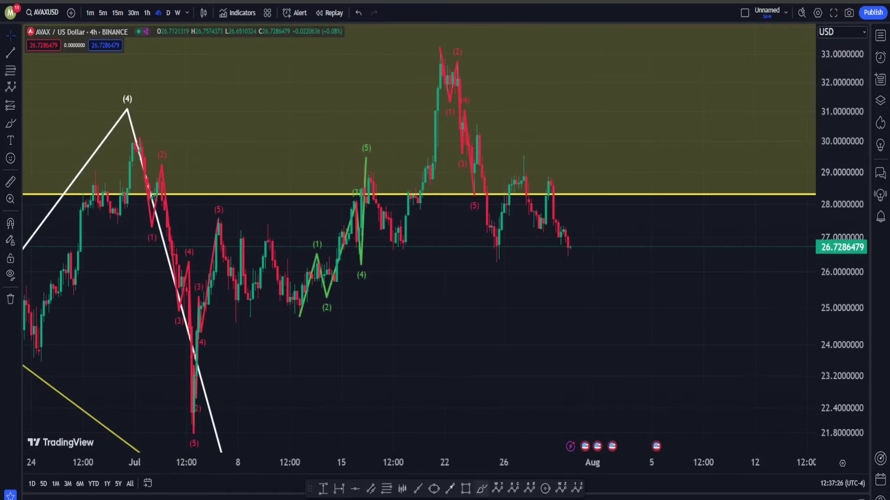
mouse_move(492, 112)
mouse_down()
mouse_move(492, 220)
mouse_move(450, 121)
mouse_up()
key(ctrl+z)
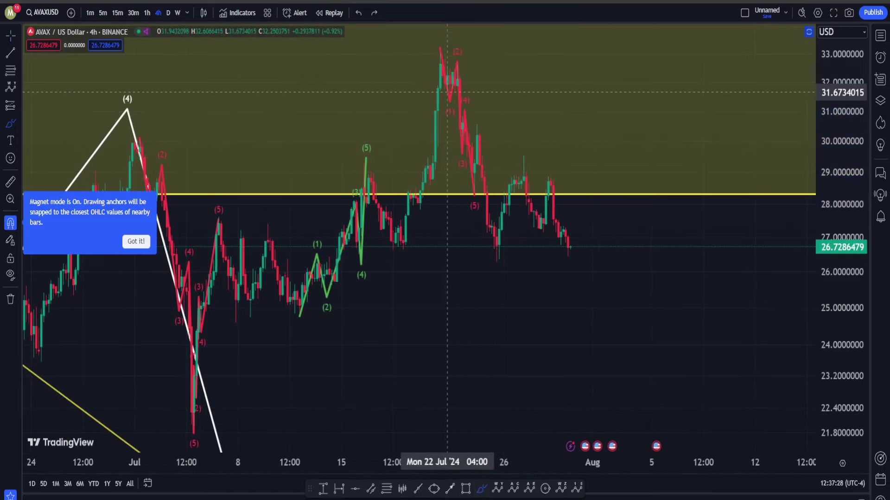
scroll(602, 290, down, 4)
key(Escape)
Draw a white Elliott impulse from the early July low at about 21.95 through 28.71, 23.81, 39.21 and 35.19 to about 41.53
drag(659, 350, 548, 403)
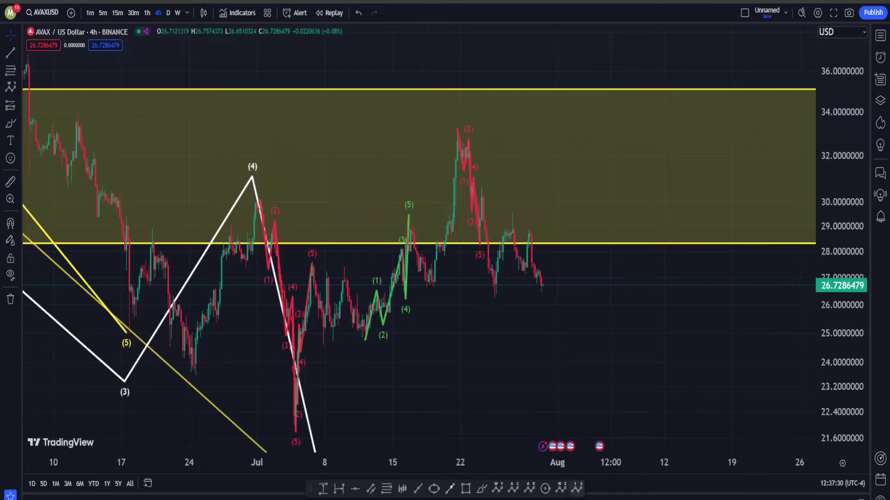
click(577, 488)
click(282, 426)
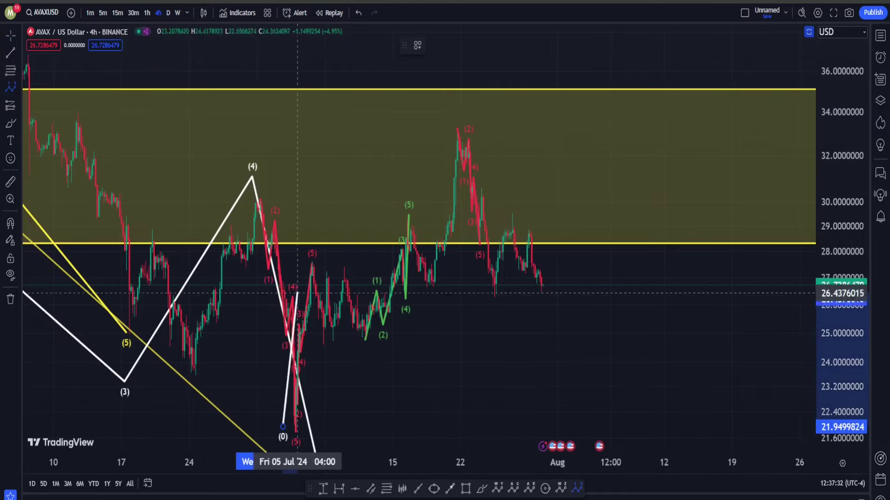
click(314, 234)
click(372, 367)
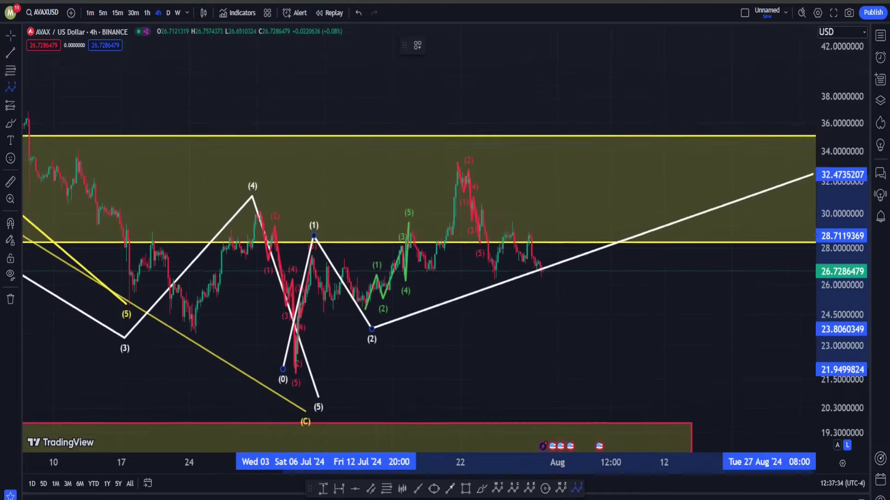
click(611, 81)
click(696, 136)
click(747, 54)
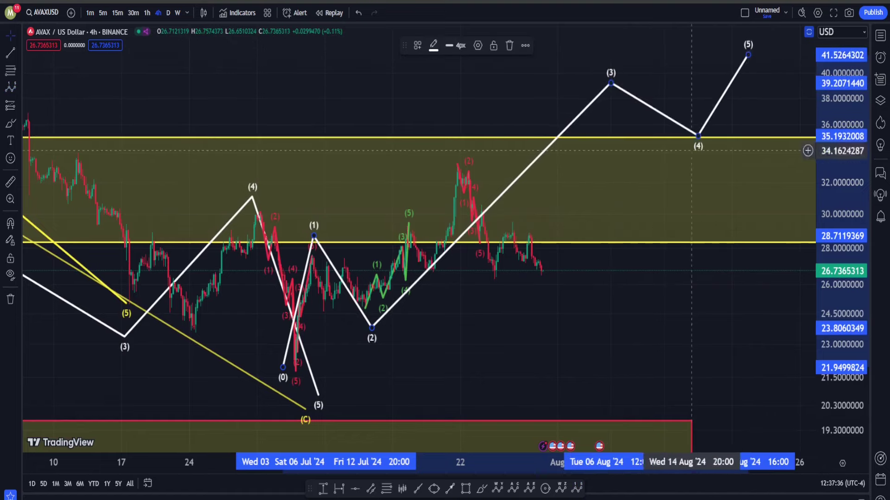
Draw a red Elliott impulse within the white wave (3), from about 24.13 through 31.37, 25.58, 34.81 and 29.50 to about 39.01
click(576, 489)
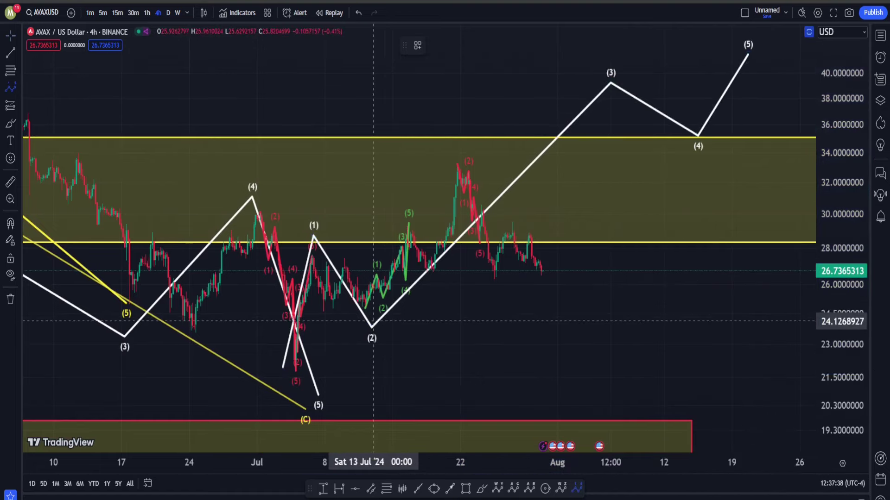
click(373, 321)
click(411, 193)
click(441, 291)
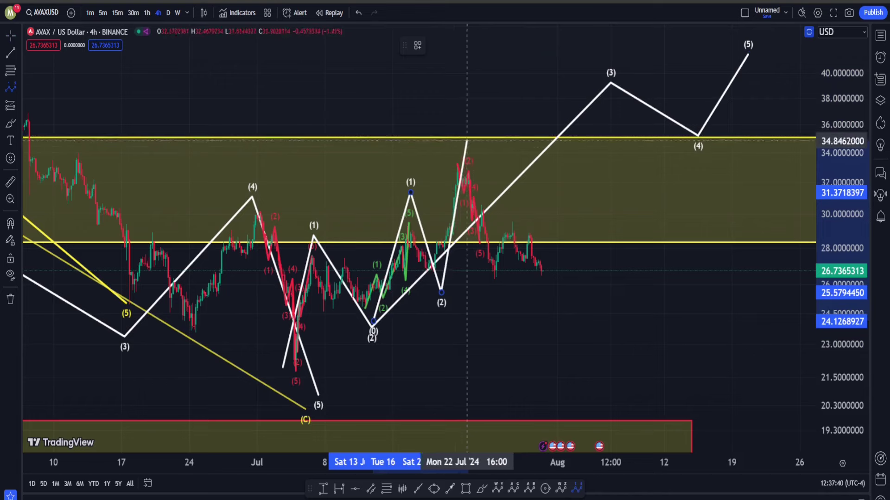
click(458, 142)
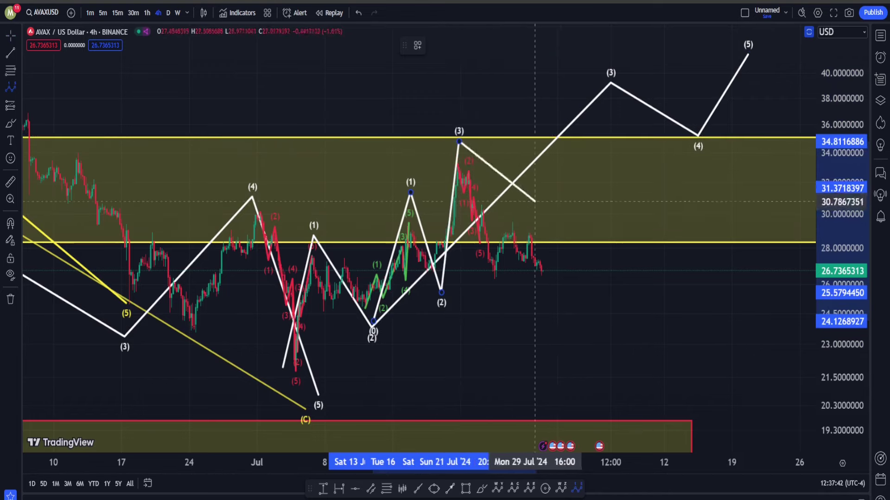
click(480, 222)
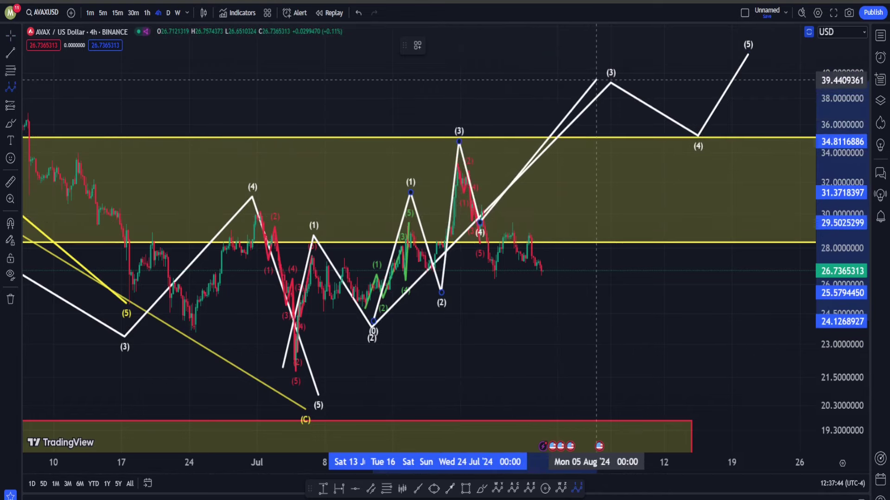
click(433, 45)
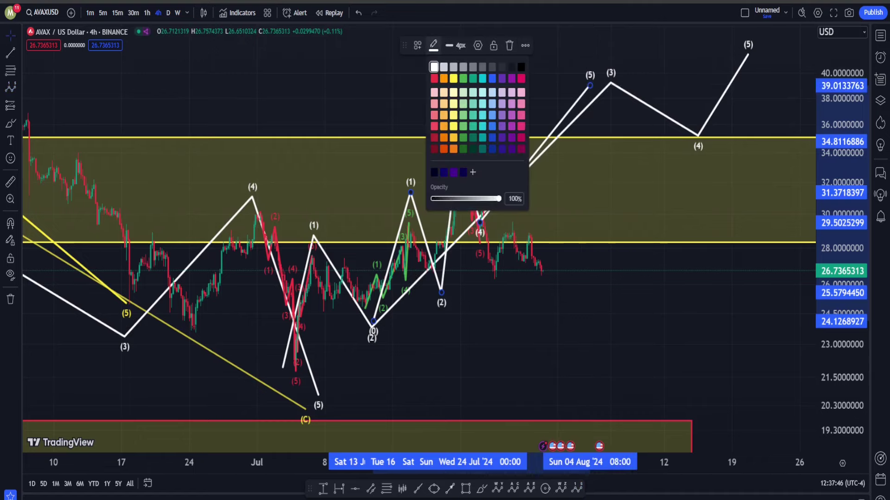
click(434, 78)
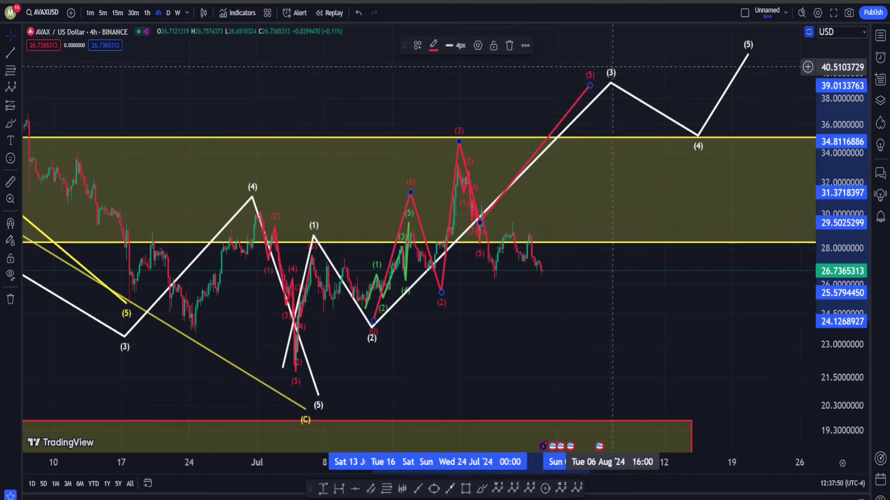
Move the white impulse's wave (3) point to about 40.71 on 4 August 2024
drag(611, 84, 587, 64)
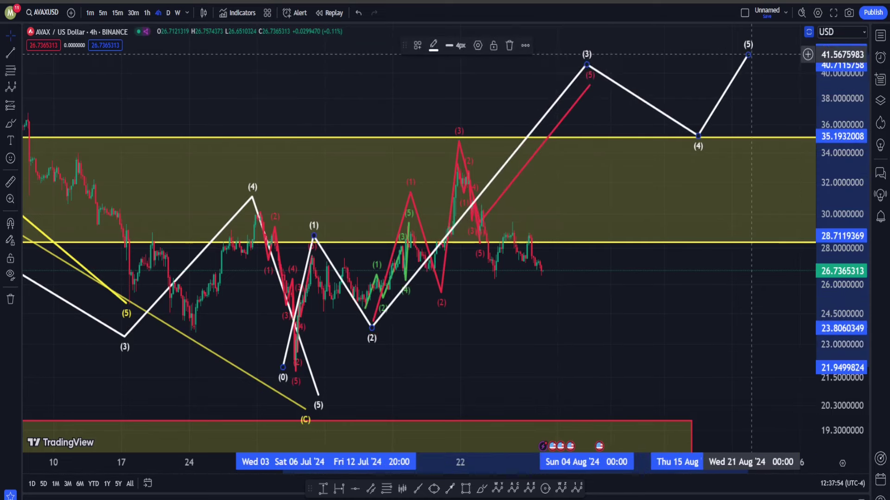
right_click(682, 71)
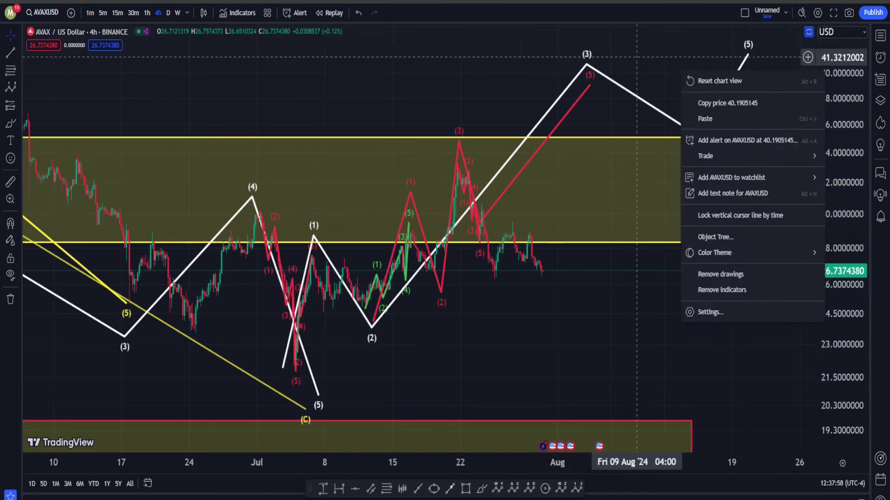
click(637, 57)
Delete the red sub-wave impulse and the white projected impulse
click(461, 131)
key(Delete)
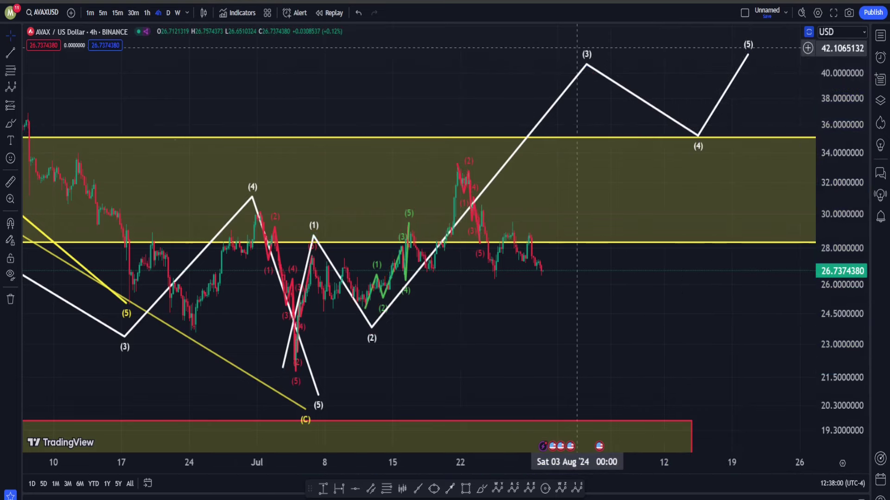
click(579, 73)
key(Delete)
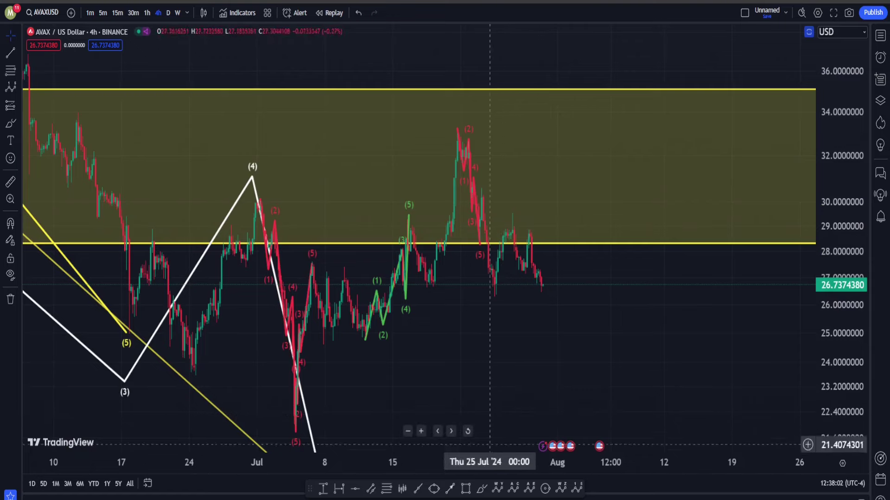
Mark the area around the latest candles with a freehand brush stroke and undo the stroke
click(481, 488)
mouse_move(587, 271)
mouse_down()
mouse_move(369, 185)
mouse_move(629, 280)
mouse_move(536, 318)
mouse_up()
key(ctrl+z)
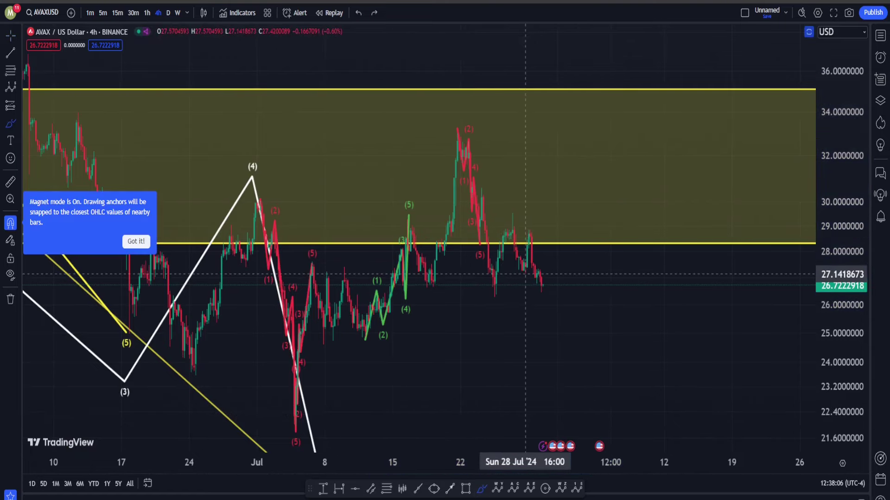
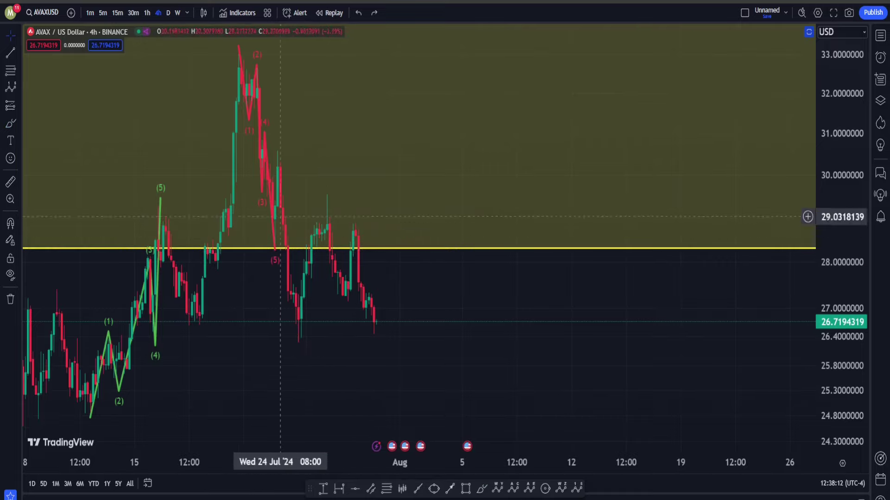
Circle the mid-July pullback low and the latest late-July candles with white brush strokes, and undo both strokes
mouse_move(411, 236)
mouse_down()
mouse_move(594, 249)
mouse_move(542, 111)
mouse_move(594, 240)
mouse_move(378, 226)
mouse_move(414, 277)
mouse_move(403, 231)
mouse_up()
click(482, 489)
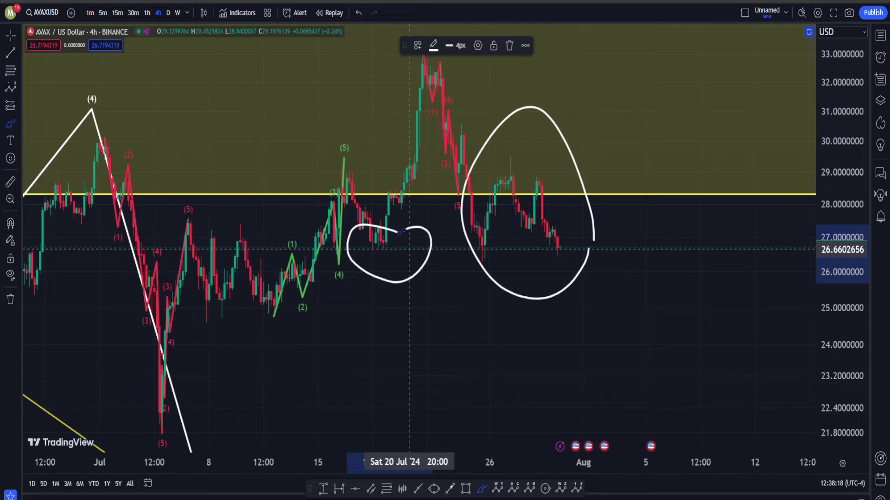
key(ctrl+z)
key(ctrl+z)
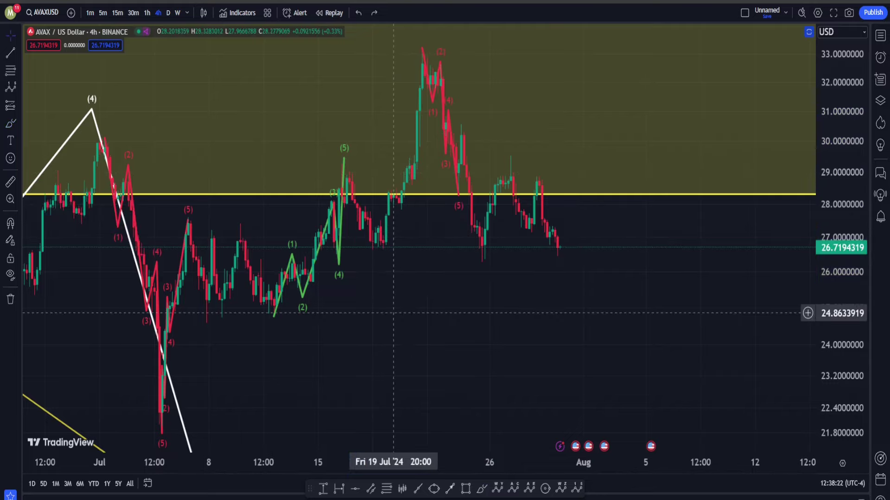
Circle the whole decline since the 22 July peak and mark the peak's first drop with brush strokes, and undo them
drag(456, 307, 518, 334)
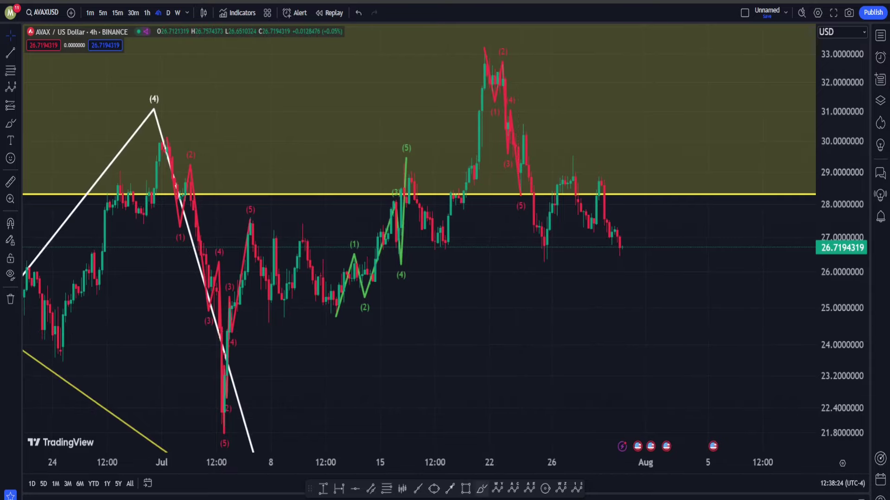
click(481, 489)
mouse_move(684, 278)
mouse_down()
mouse_move(661, 303)
mouse_move(524, 54)
mouse_move(671, 302)
mouse_up()
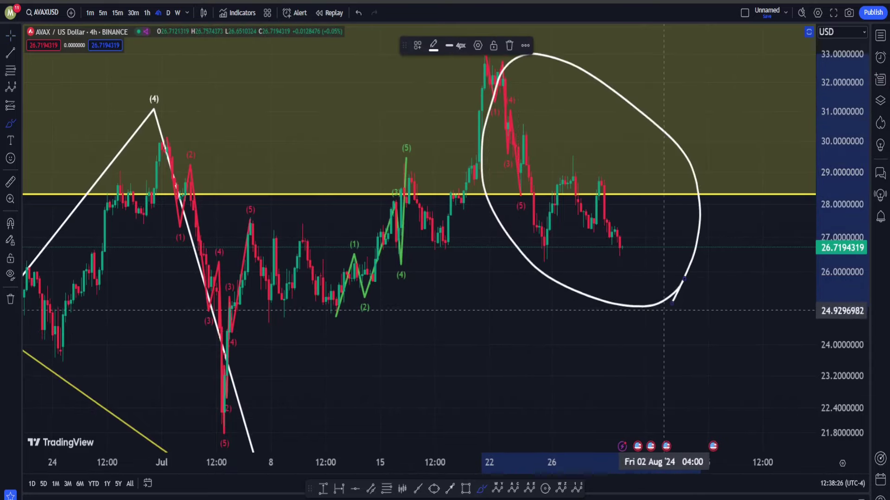
mouse_move(503, 77)
mouse_down()
mouse_move(218, 311)
mouse_move(457, 292)
mouse_move(498, 80)
mouse_up()
key(ctrl+z)
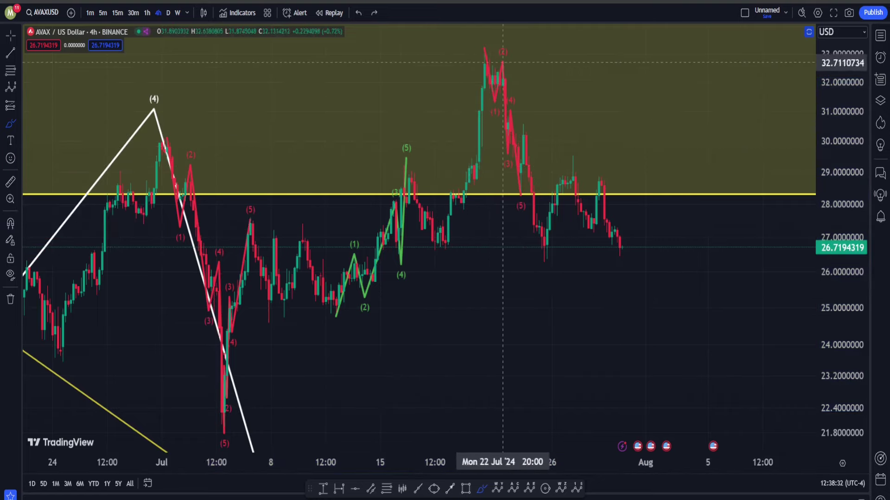
mouse_move(490, 64)
mouse_down()
mouse_move(298, 169)
mouse_move(566, 235)
mouse_move(509, 98)
mouse_up()
key(ctrl+z)
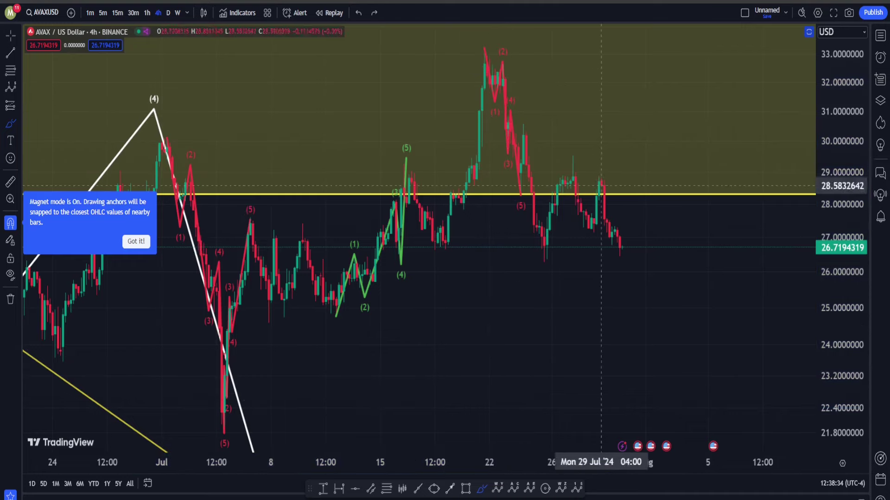
Draw a white Elliott impulse from about 21.86 through 28.42, 24.24, 30.59 and 26.79 to about 33.6 on 22 July
click(214, 430)
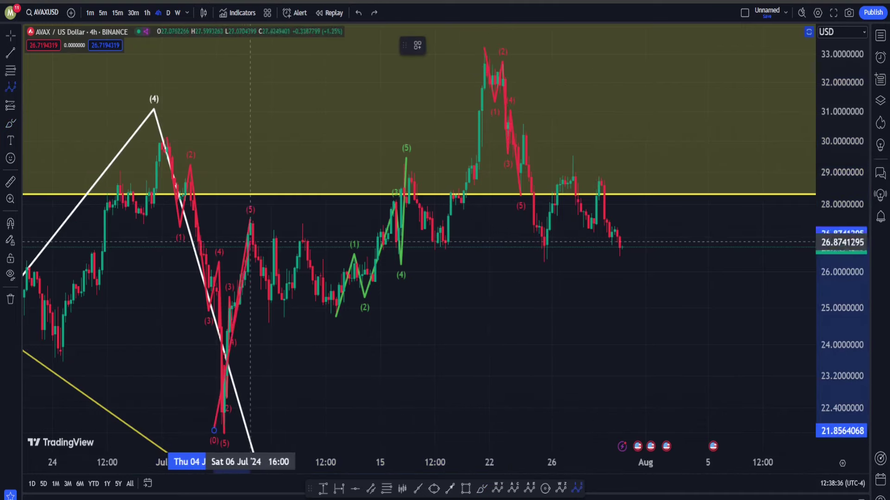
click(252, 190)
click(330, 336)
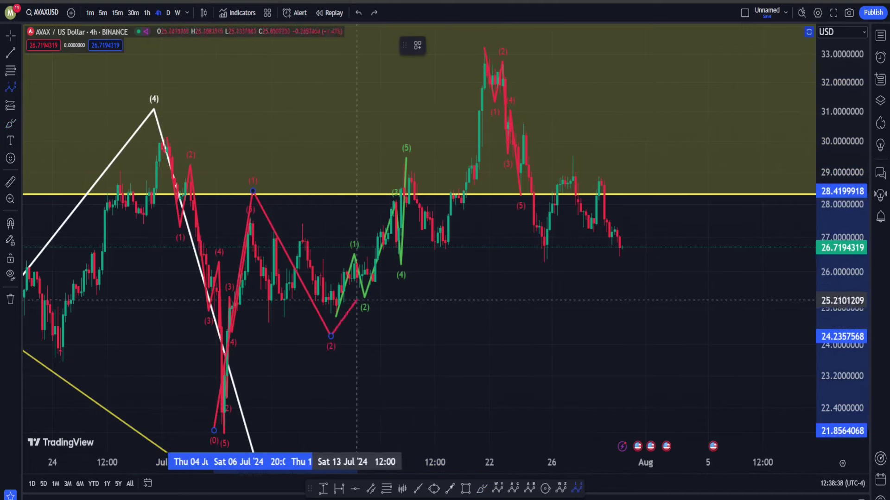
click(403, 124)
click(434, 244)
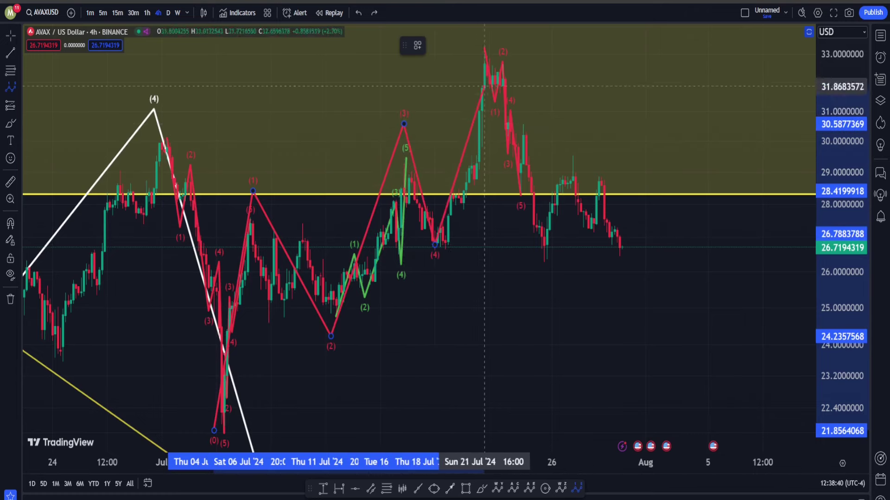
click(495, 36)
click(433, 45)
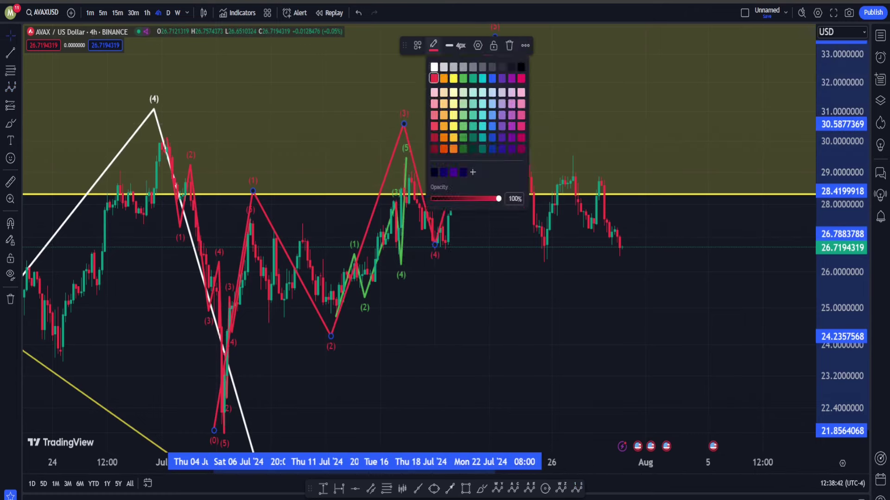
click(434, 67)
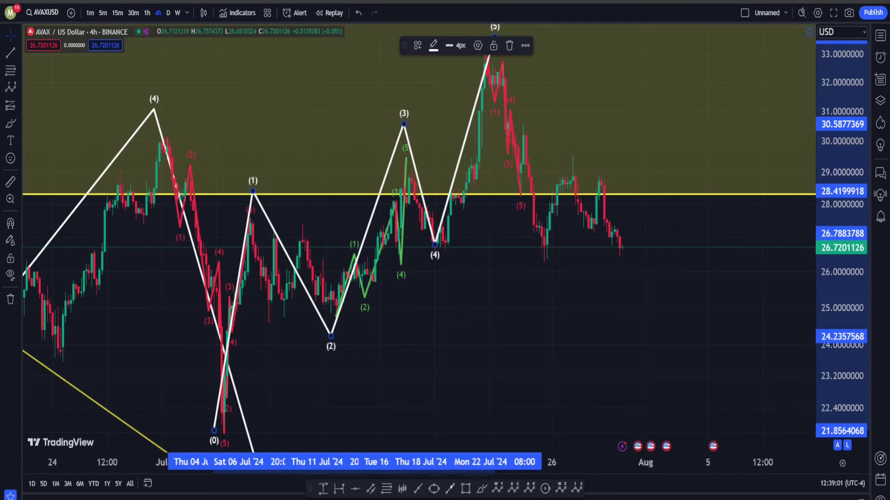
Switch the chart's price scale from logarithmic to regular
right_click(839, 126)
click(825, 203)
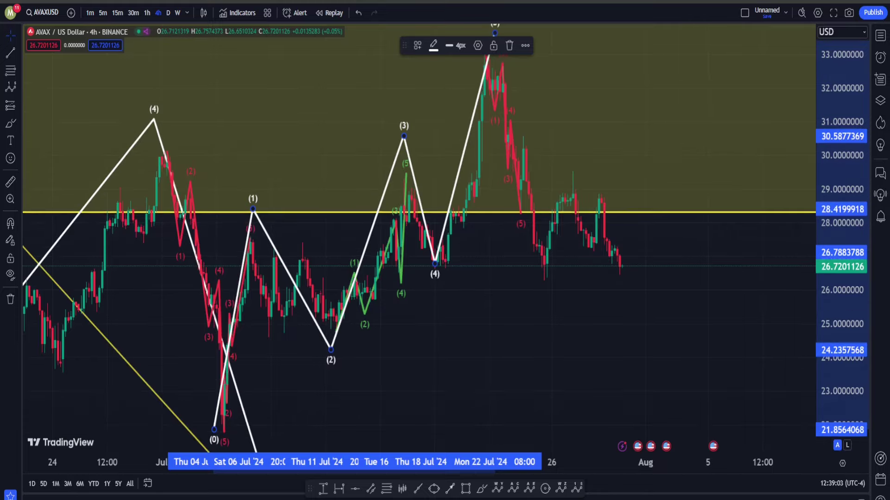
Measure the wave (3) advance with a price range from about 24.84 to about 29.30
scroll(326, 162, up, 3)
scroll(357, 134, up, 4)
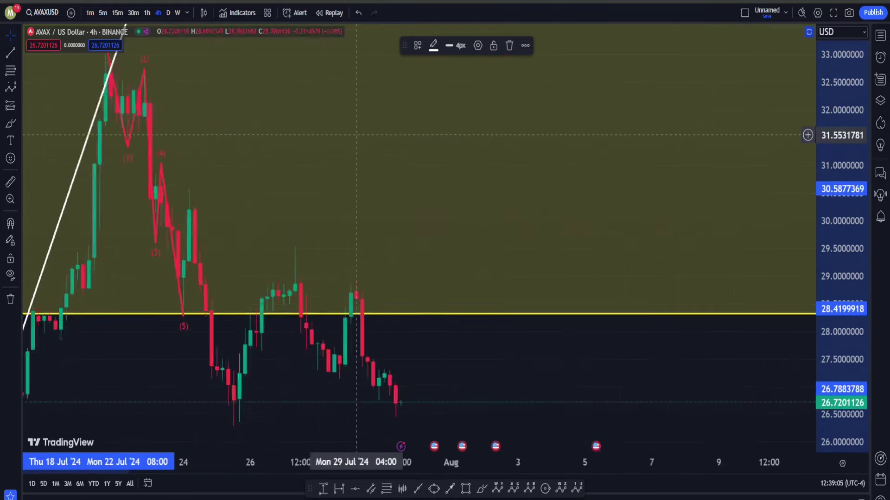
right_click(258, 142)
drag(158, 142, 689, 116)
drag(326, 116, 531, 139)
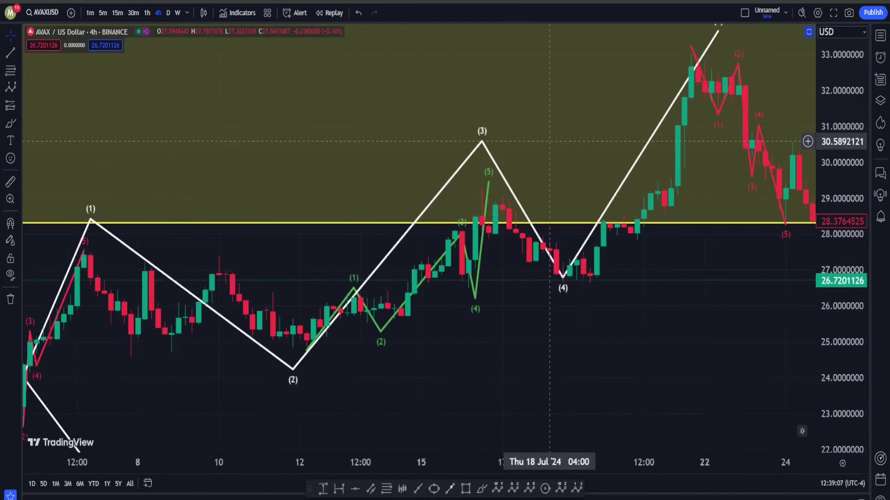
scroll(547, 141, down, 4)
drag(653, 96, 475, 173)
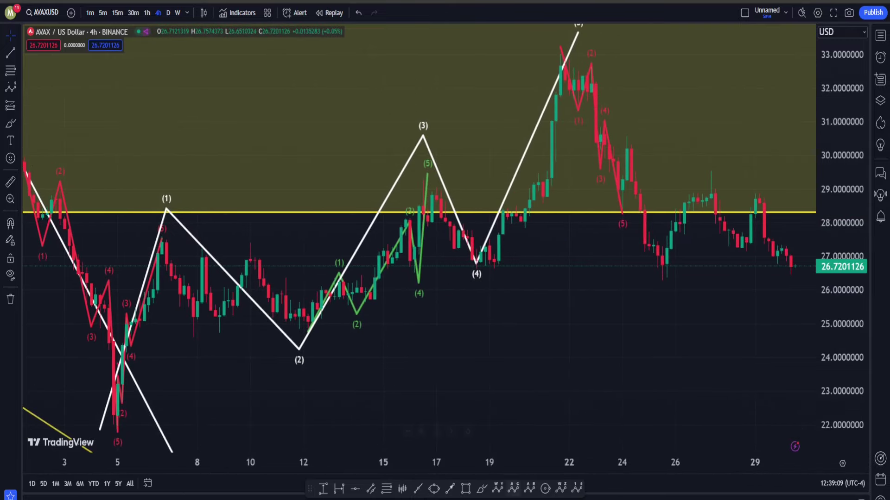
click(323, 489)
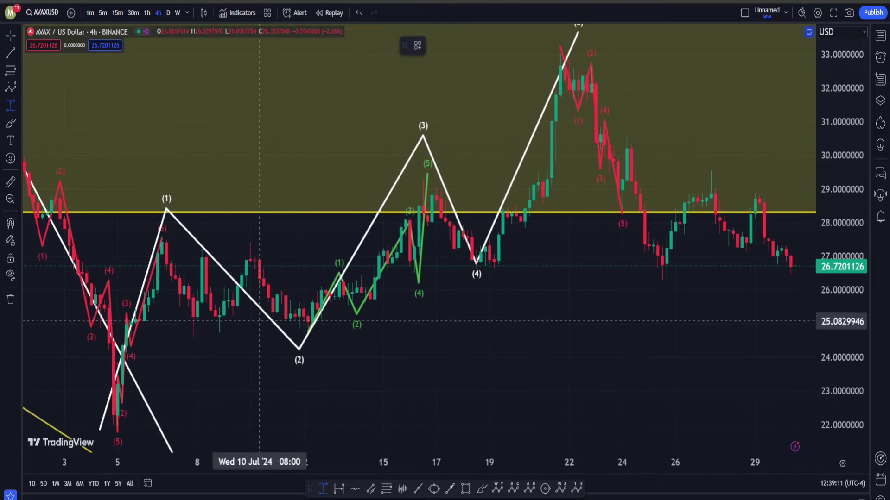
click(268, 330)
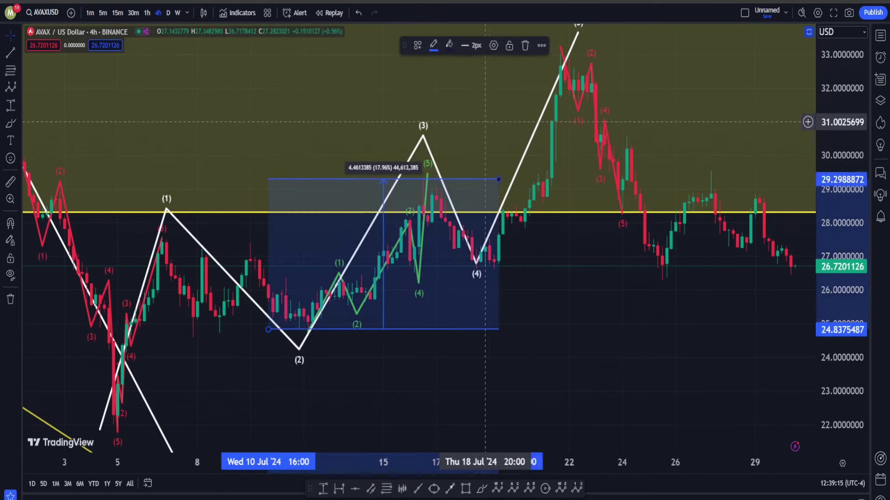
click(485, 121)
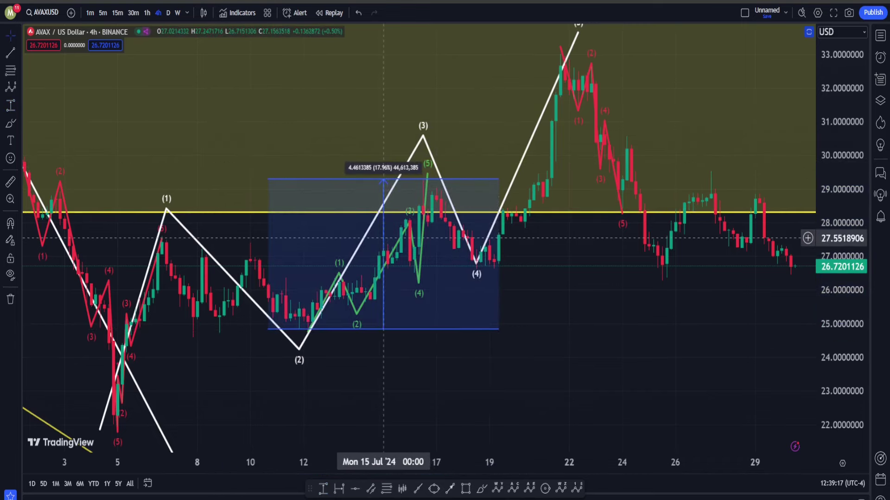
Move the price range onto the wave (1) advance from the early-July low to compare lengths, and remove it
drag(384, 239, 224, 321)
drag(254, 271, 187, 307)
double_click(183, 309)
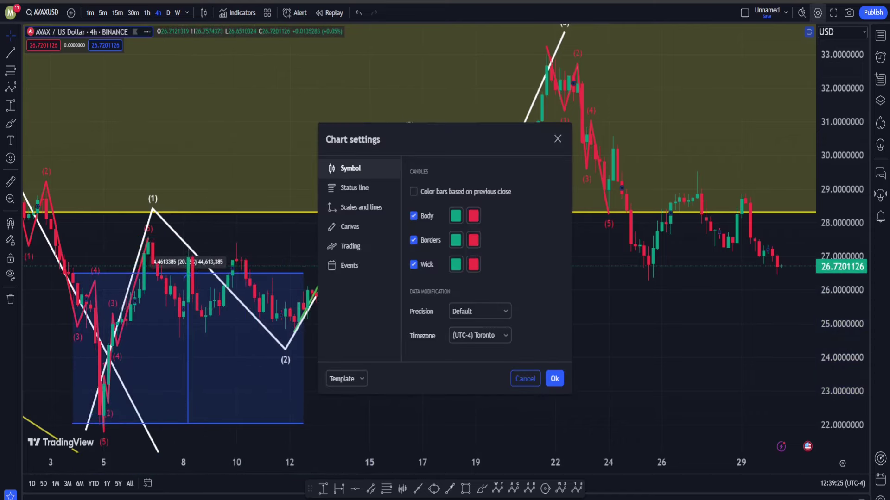
key(Escape)
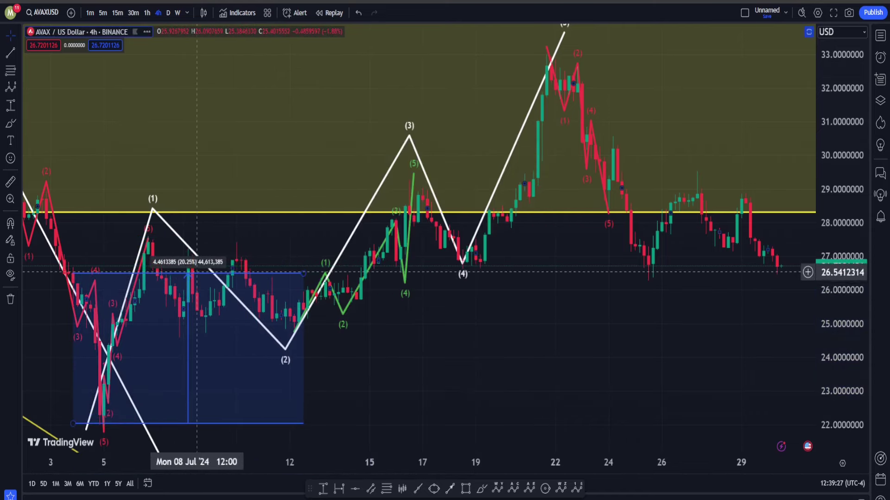
click(197, 272)
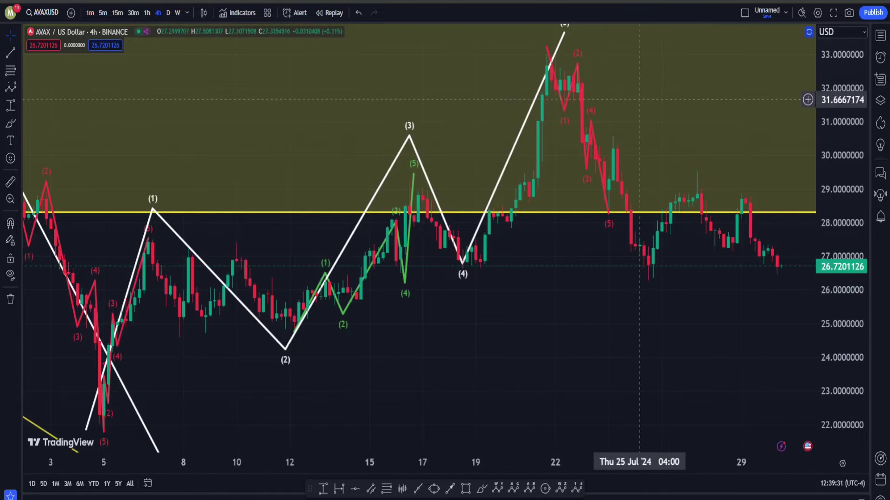
Delete the white Elliott impulse running from the early-July low to the 22 July peak
scroll(639, 99, down, 5)
drag(688, 322, 523, 358)
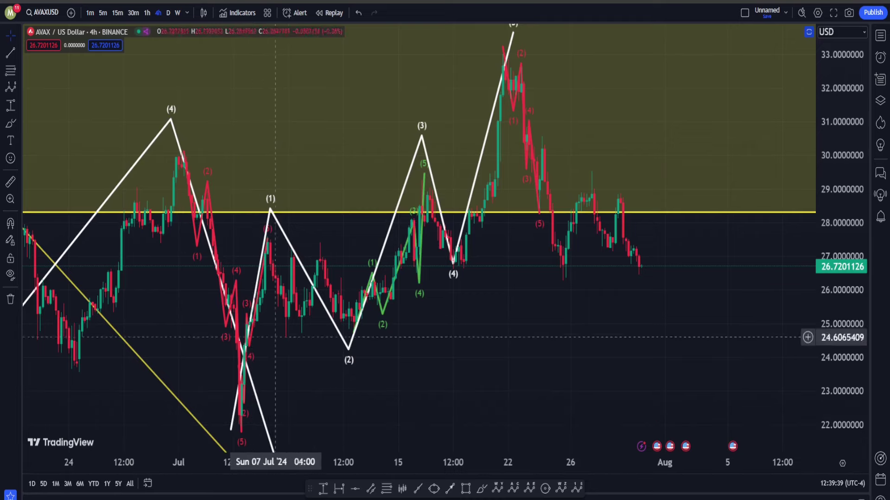
double_click(270, 200)
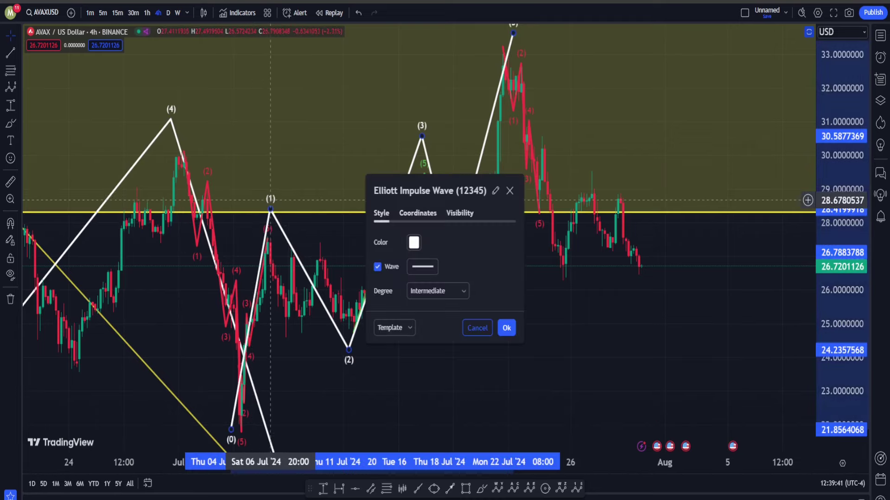
key(Delete)
Brush a projected decline from the latest candles and circles around the early-July, mid-July and latest lows, and undo all strokes
drag(649, 344, 525, 382)
scroll(621, 346, down, 5)
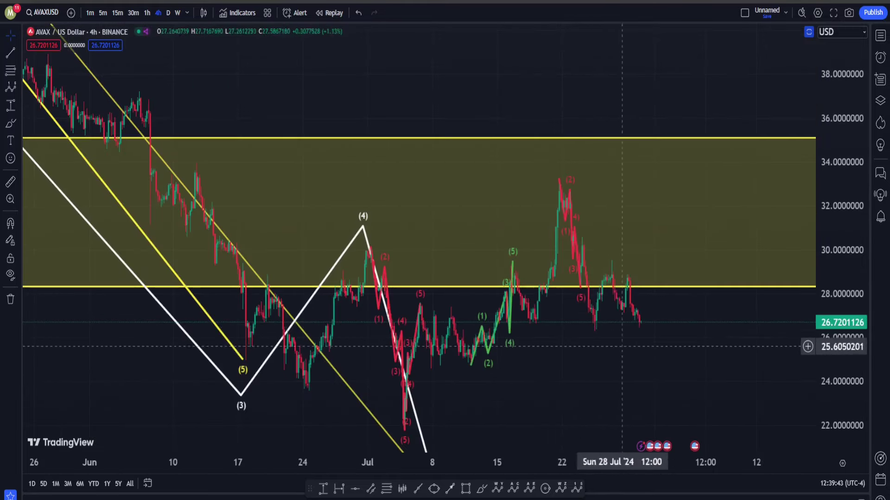
drag(632, 360, 508, 404)
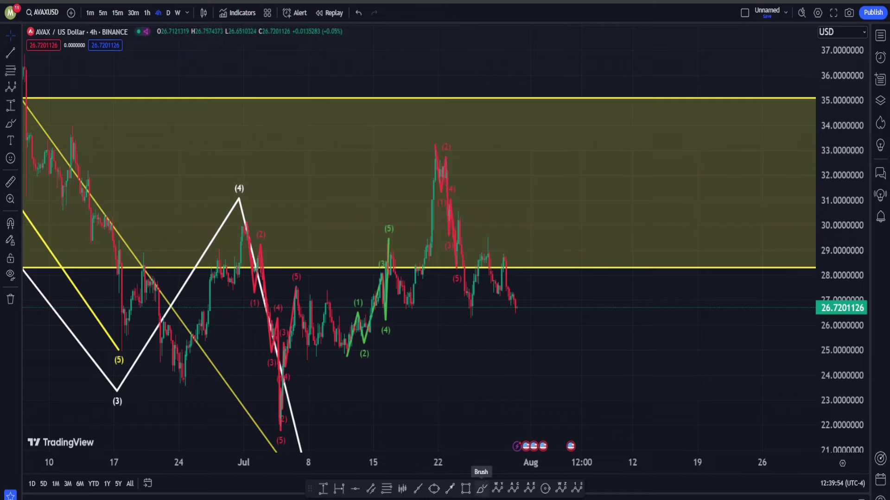
click(482, 488)
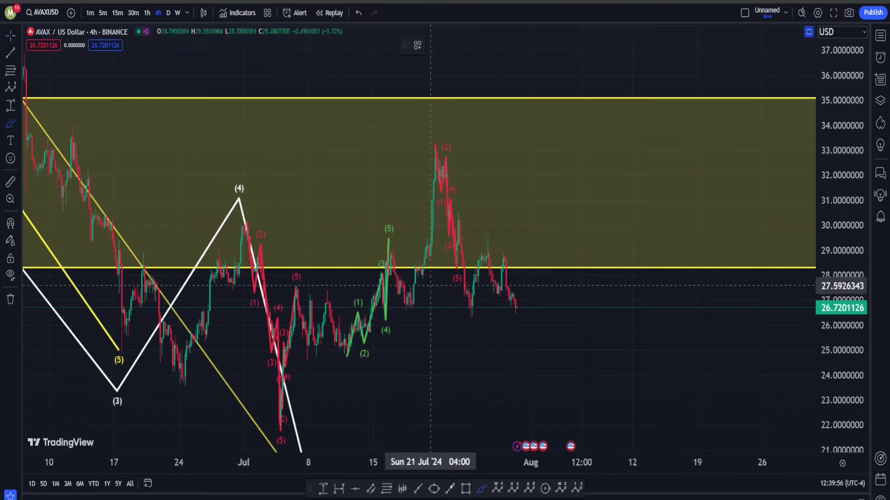
drag(523, 293, 652, 442)
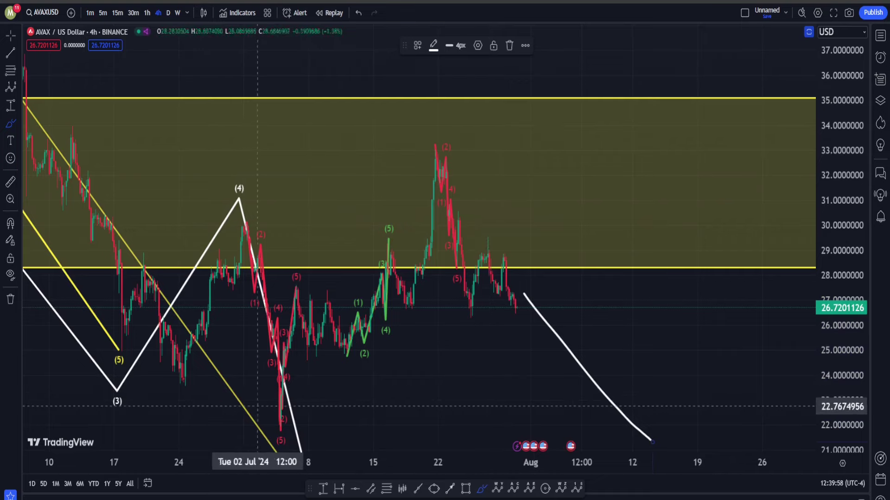
mouse_move(296, 386)
mouse_down()
mouse_move(252, 412)
mouse_move(317, 369)
mouse_move(293, 374)
mouse_up()
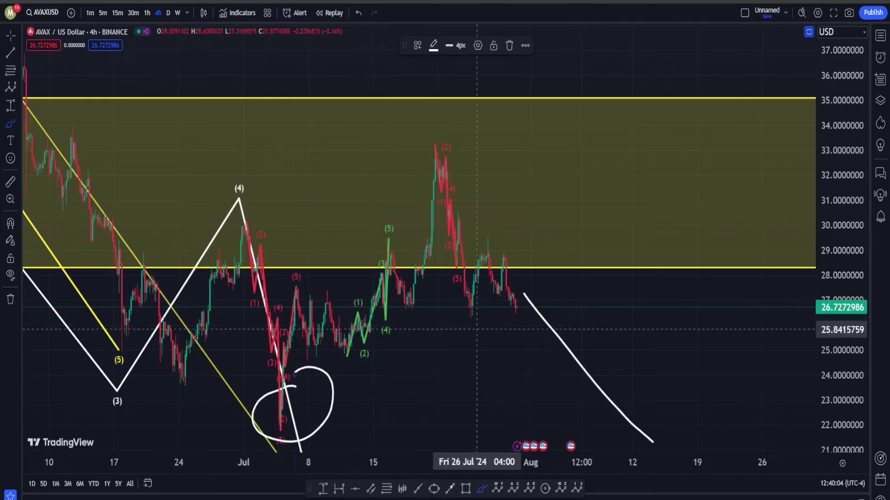
mouse_move(539, 268)
mouse_down()
mouse_move(520, 259)
mouse_move(548, 315)
mouse_move(509, 284)
mouse_up()
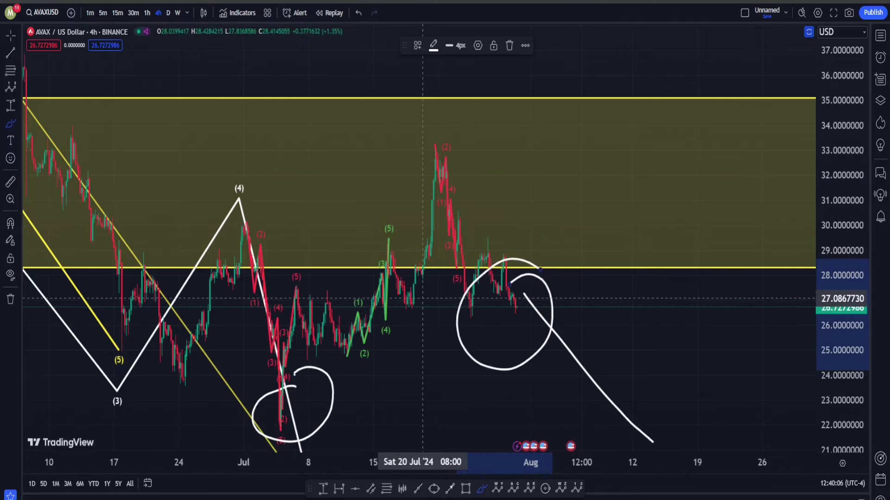
mouse_move(423, 299)
mouse_down()
mouse_move(390, 304)
mouse_move(415, 291)
mouse_up()
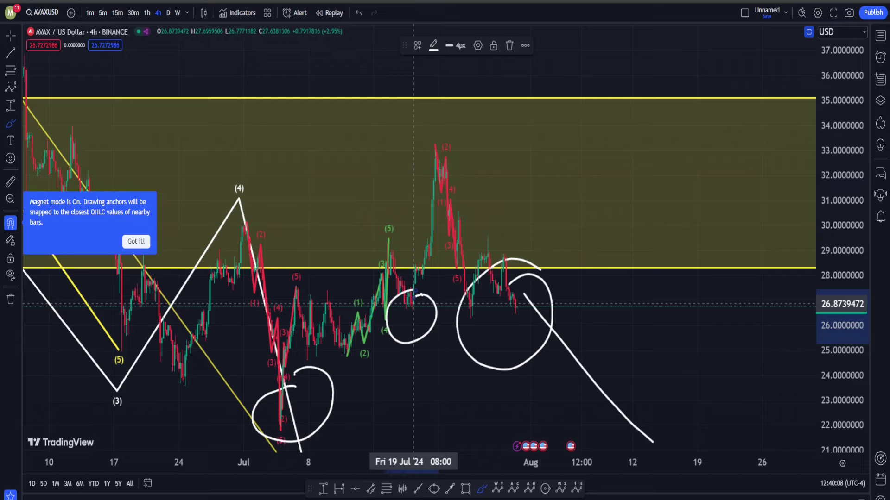
key(ctrl+z)
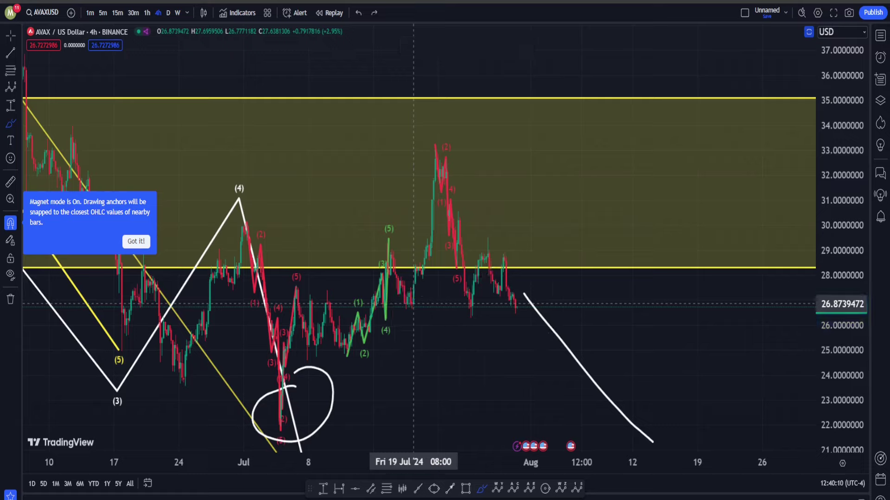
key(ctrl+z)
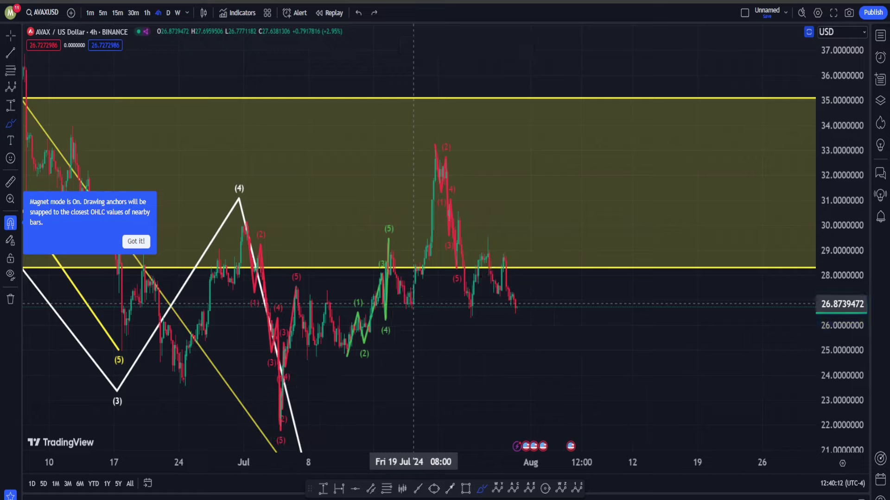
scroll(334, 178, down, 5)
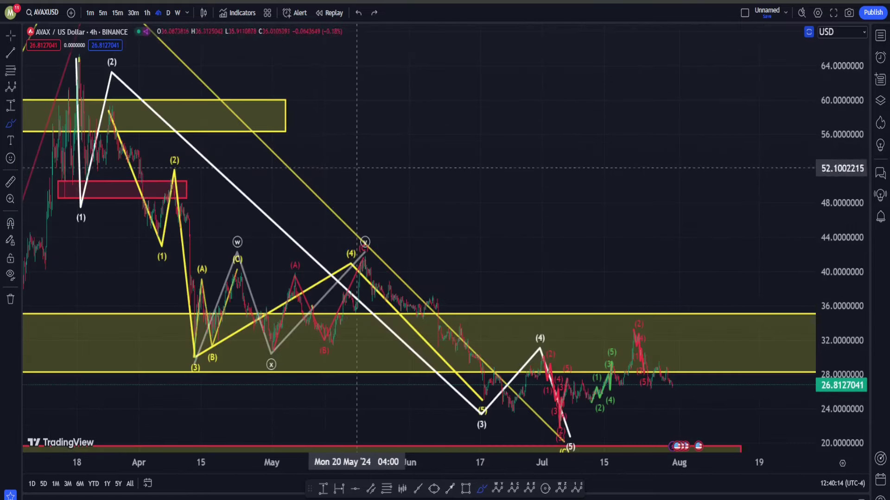
key(Escape)
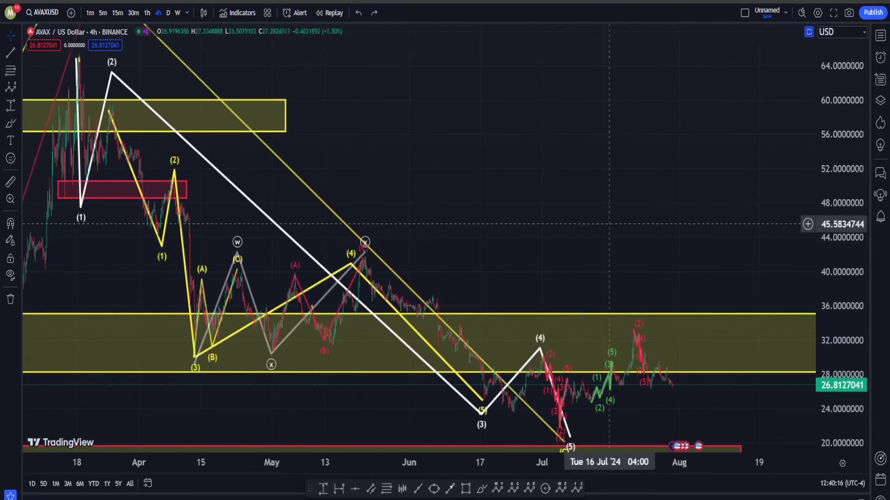
scroll(408, 325, up, 6)
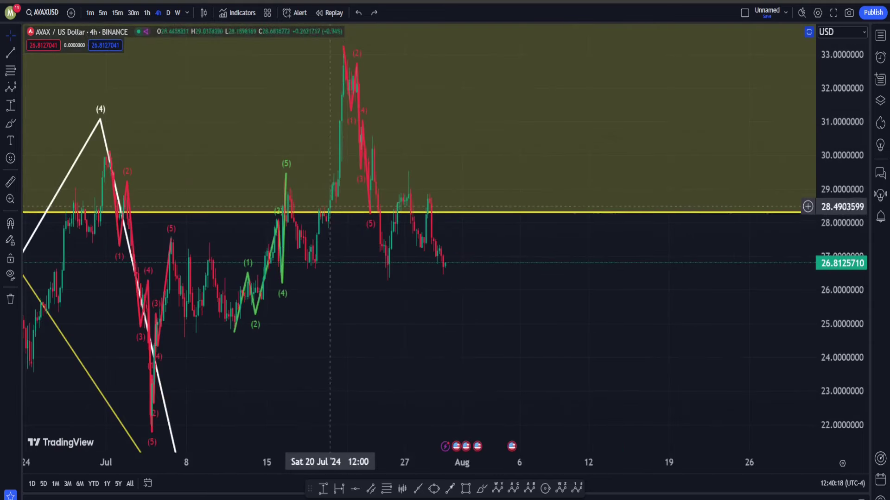
Draw a temporary ABC correction from about 22.20 through (A) 28.36 and (B) 25.91 to (C) 32.89, and delete it
drag(375, 368, 469, 361)
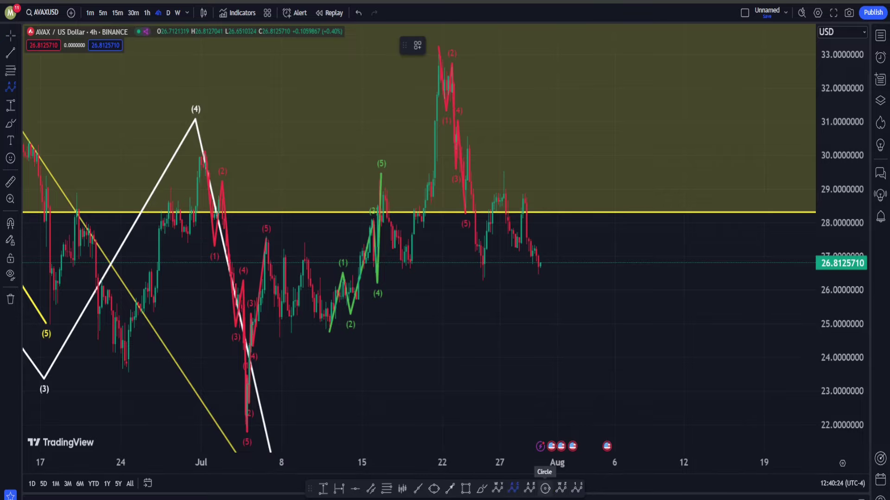
click(220, 418)
click(268, 212)
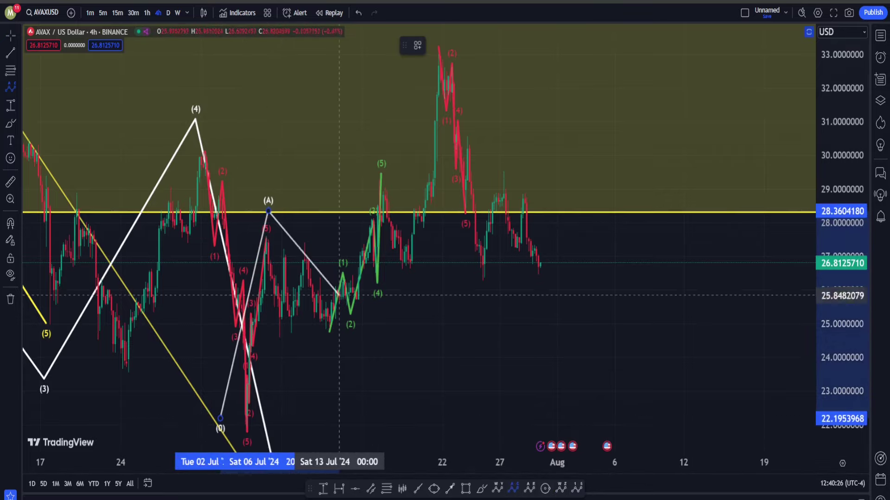
click(437, 58)
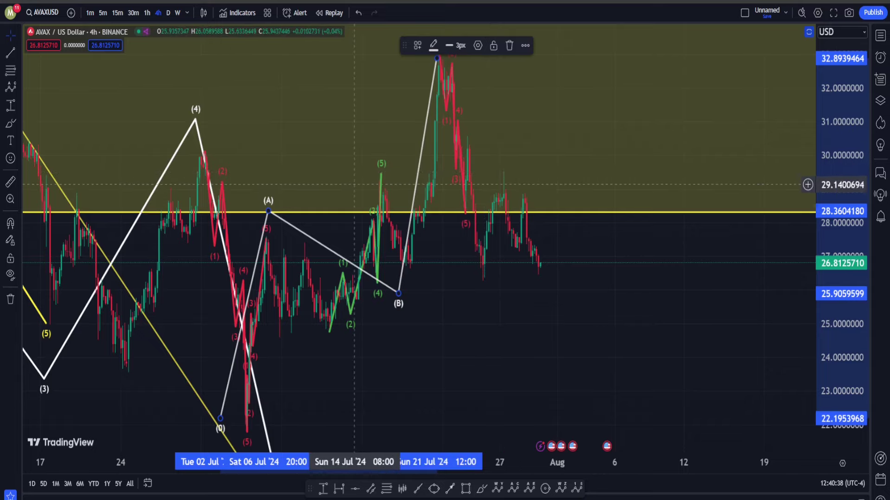
key(Delete)
On the 30-minute timeframe, draw a white Elliott impulse from the 33.17 peak through about 27.88, 31.07, 24.11 and 26.68 to 23.52
click(133, 13)
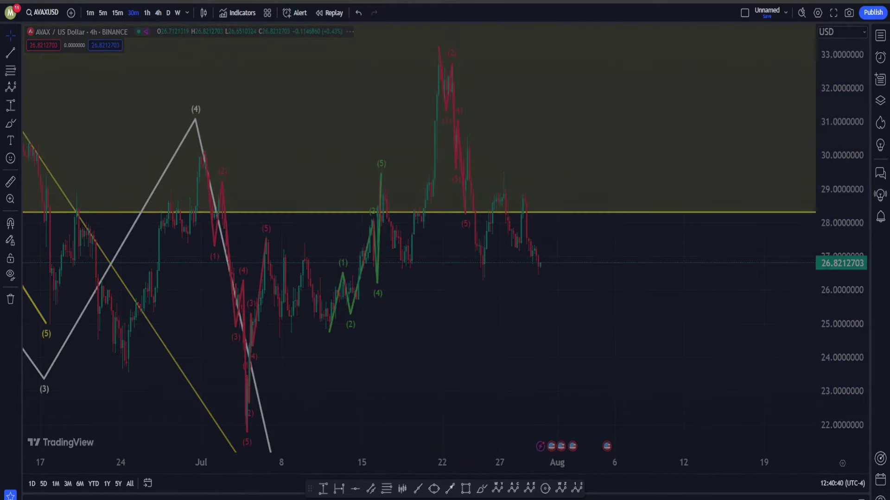
scroll(556, 185, down, 5)
drag(695, 172, 471, 204)
scroll(491, 211, down, 2)
click(577, 488)
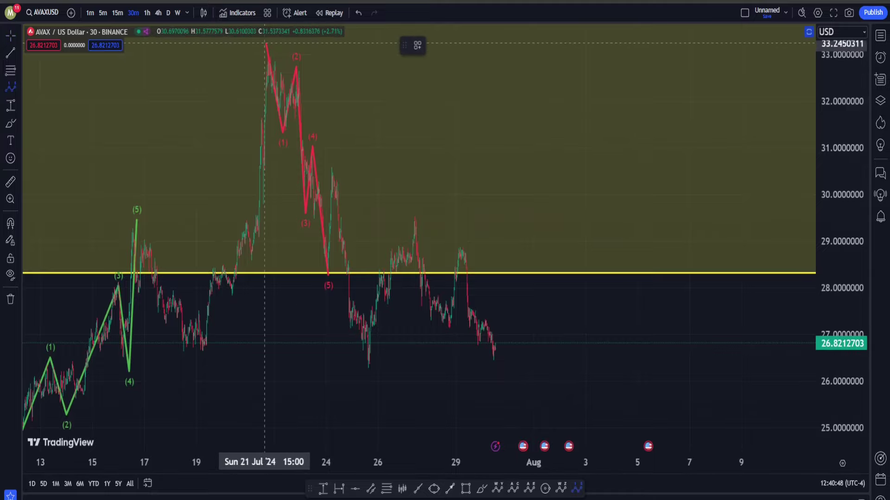
click(250, 47)
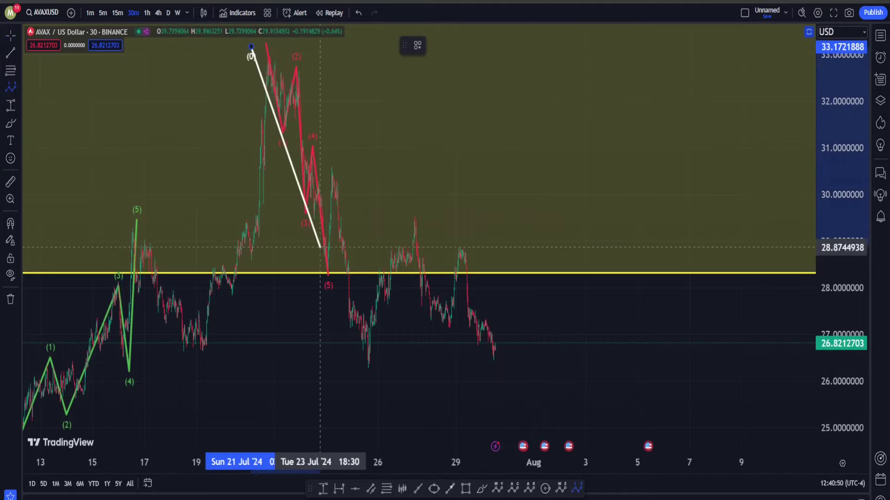
click(323, 293)
click(338, 145)
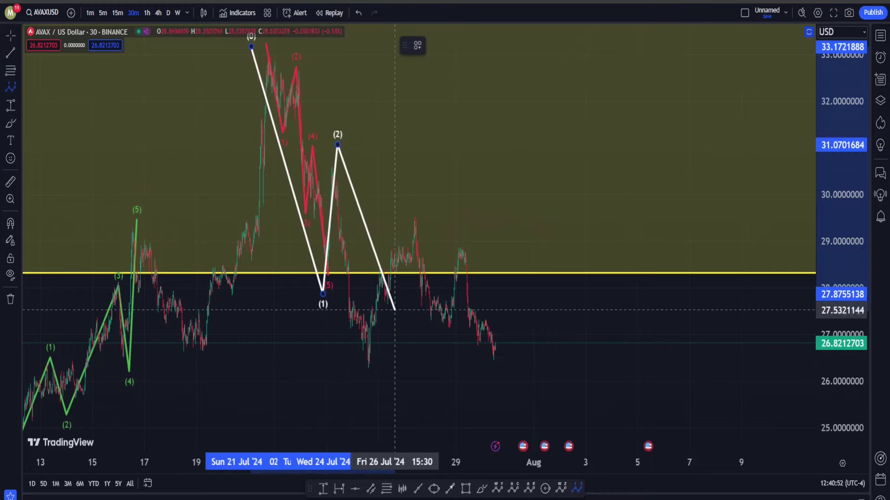
drag(841, 310, 841, 370)
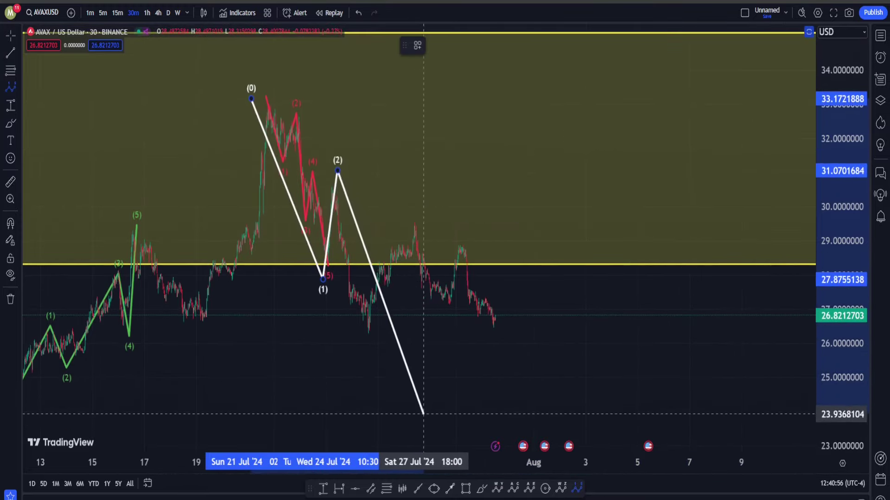
click(421, 408)
click(499, 319)
click(556, 428)
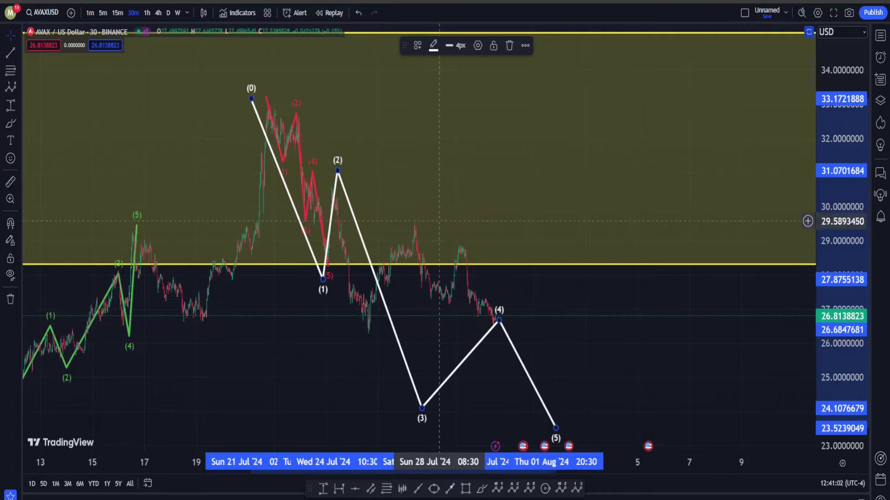
Move the white impulse's wave (3) to about 26.96, wave (4) to about 27.72 and wave (5) to just below the 25 July low
drag(515, 185, 691, 201)
scroll(547, 199, up, 7)
scroll(539, 204, left, 5)
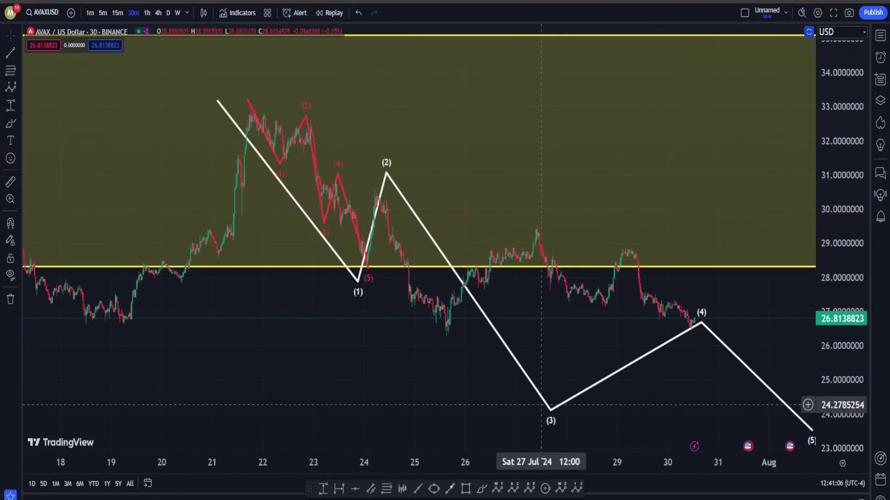
mouse_move(550, 410)
mouse_down()
mouse_move(401, 304)
mouse_move(414, 313)
mouse_up()
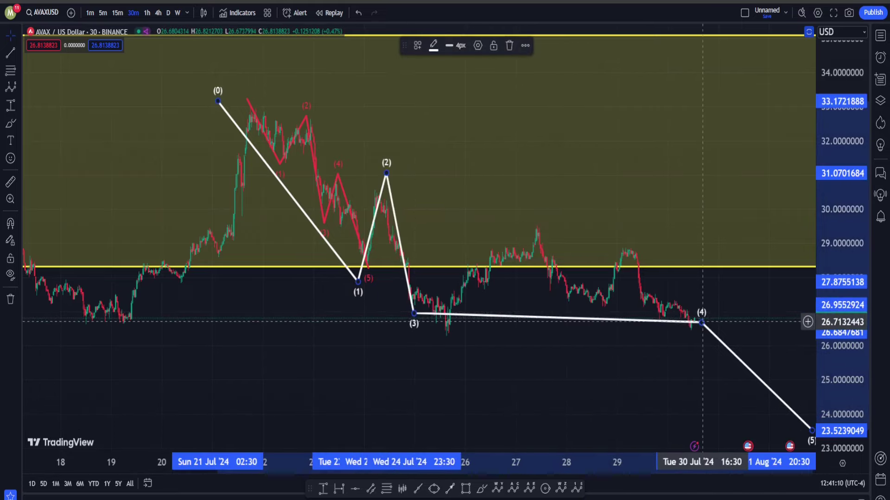
drag(702, 322, 431, 287)
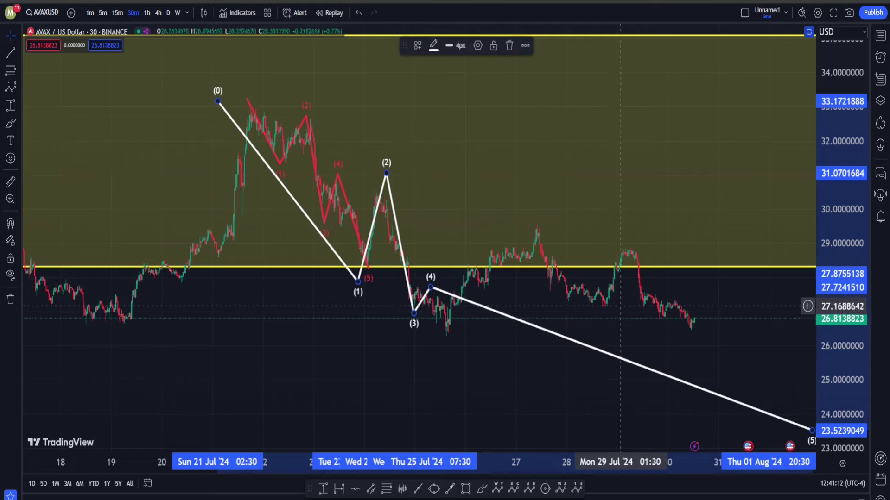
drag(648, 340, 520, 292)
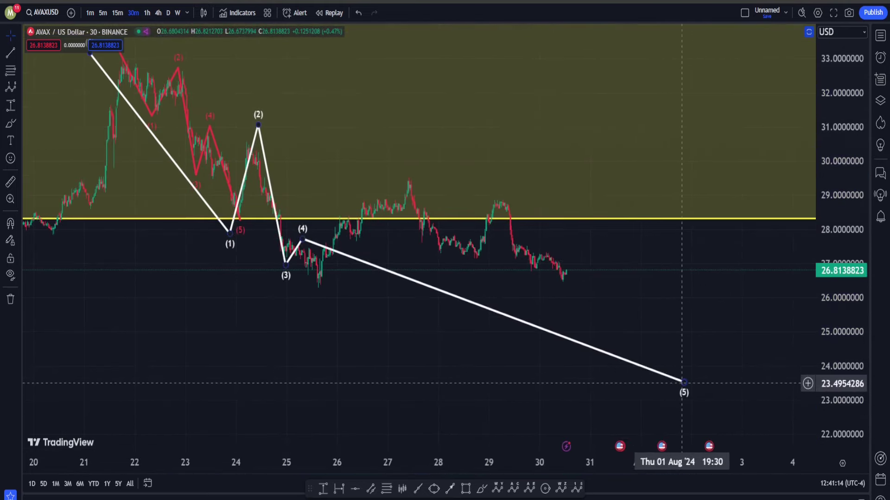
drag(683, 383, 350, 288)
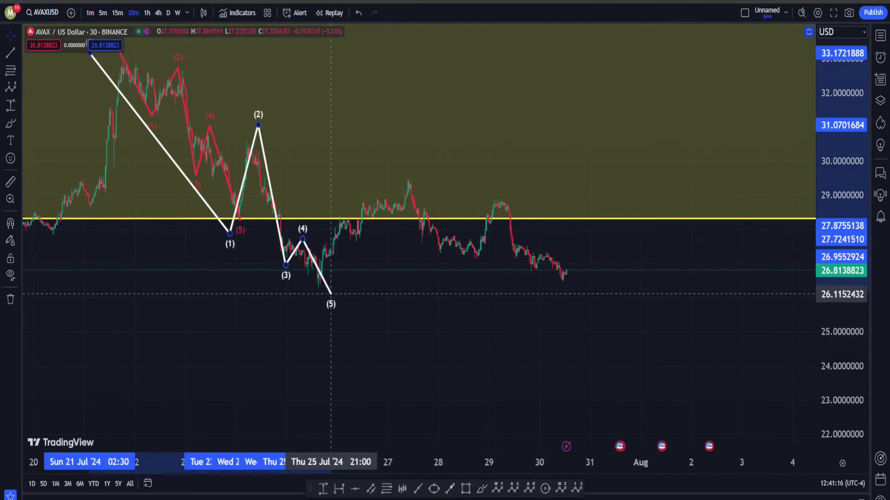
Draw an ABC correction from about 26.02 at the 25 July low through (A) 30.39 and (B) 25.63 to (C) 31.87
drag(444, 293, 383, 305)
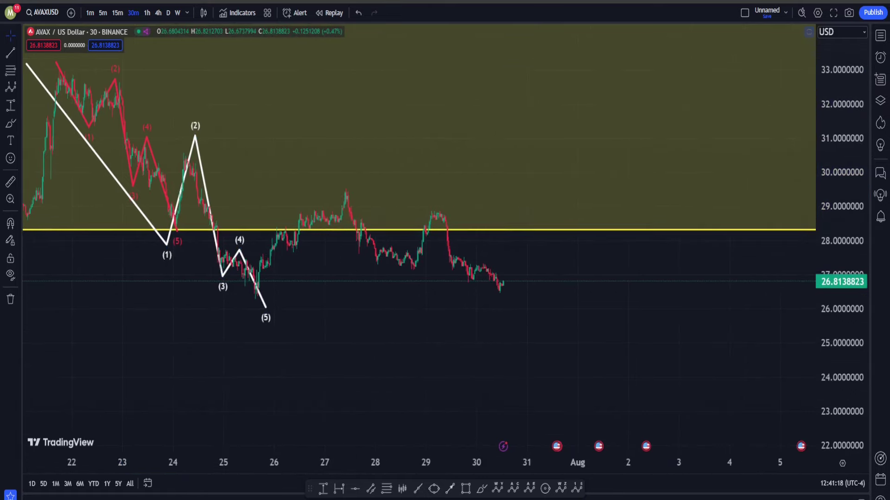
click(513, 487)
click(261, 307)
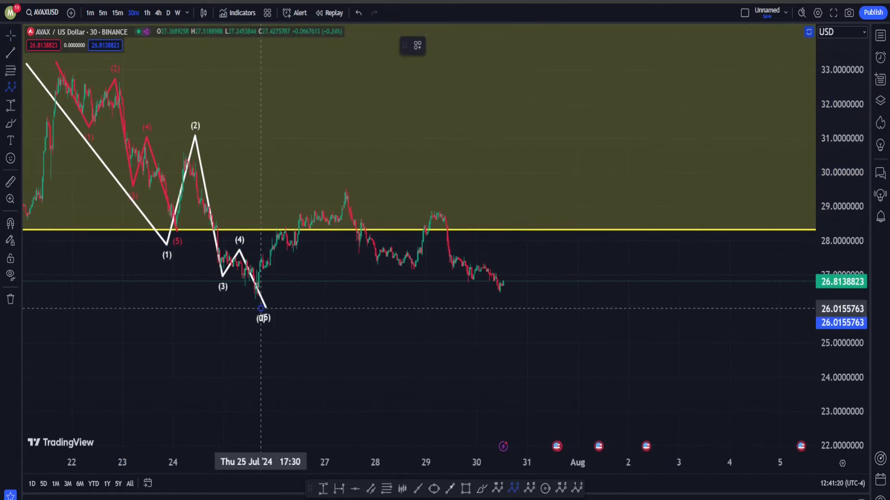
click(364, 159)
click(503, 321)
click(576, 109)
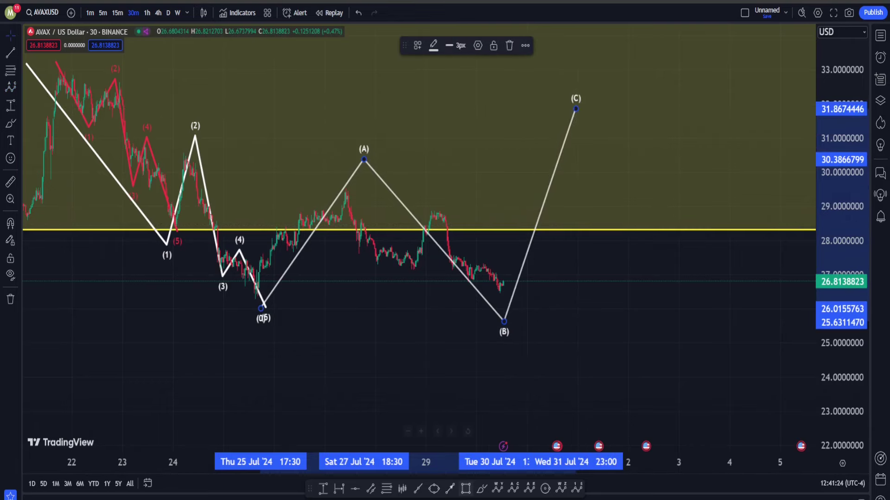
Brush a projected rise from the latest candles toward (C) and a large cross beyond it, and undo the strokes
click(465, 488)
click(502, 292)
click(590, 97)
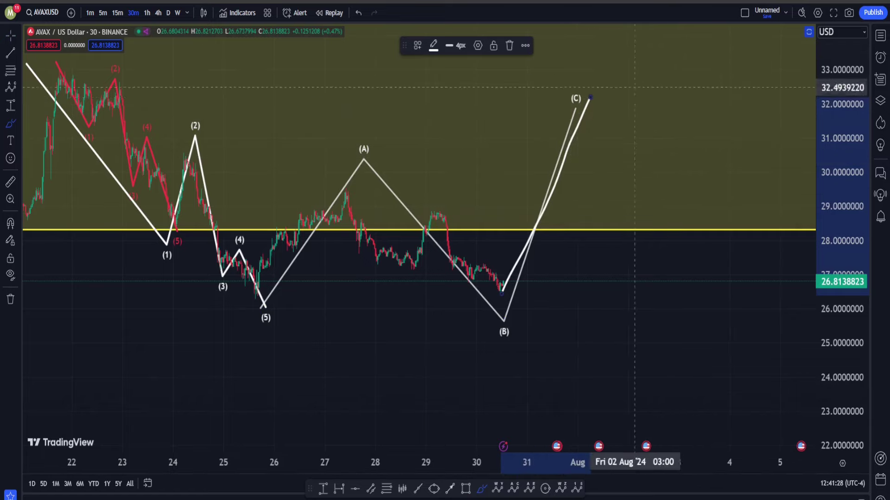
drag(685, 77, 626, 190)
drag(631, 87, 731, 202)
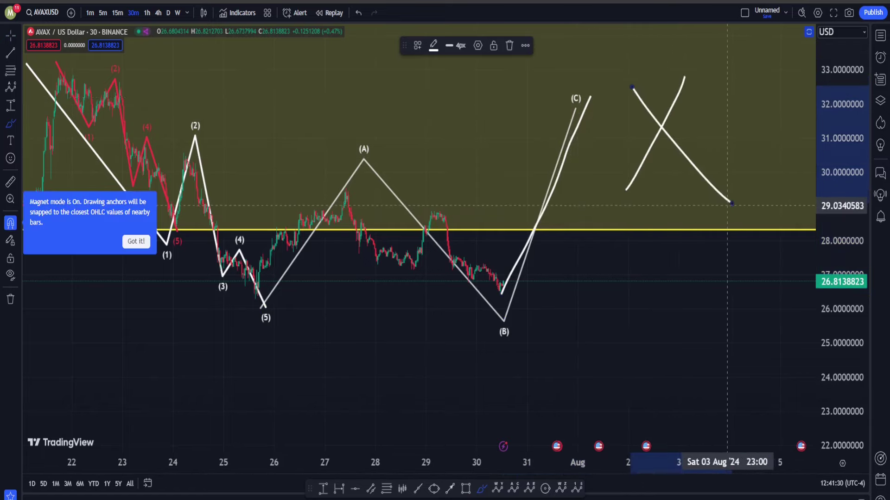
key(ctrl+z)
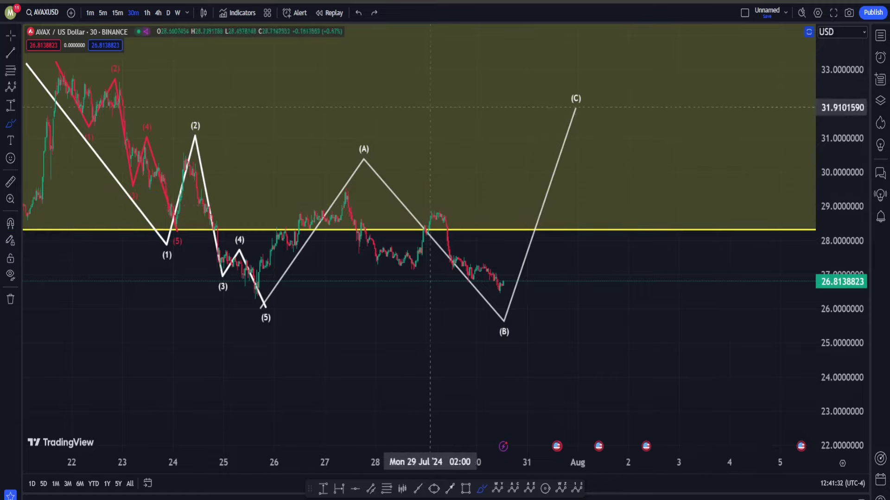
Extend the red-bordered support zone between about 17.14 and 19.6 past early August
scroll(578, 144, down, 3)
scroll(578, 145, down, 2)
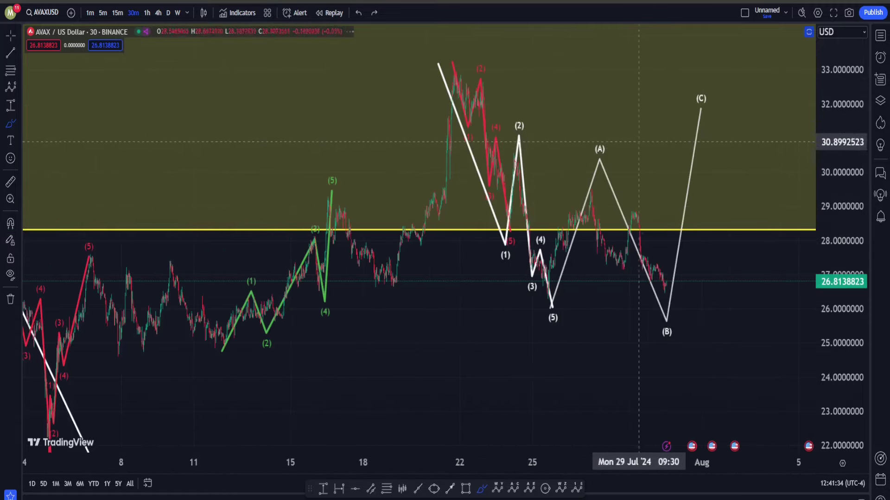
drag(427, 357, 531, 335)
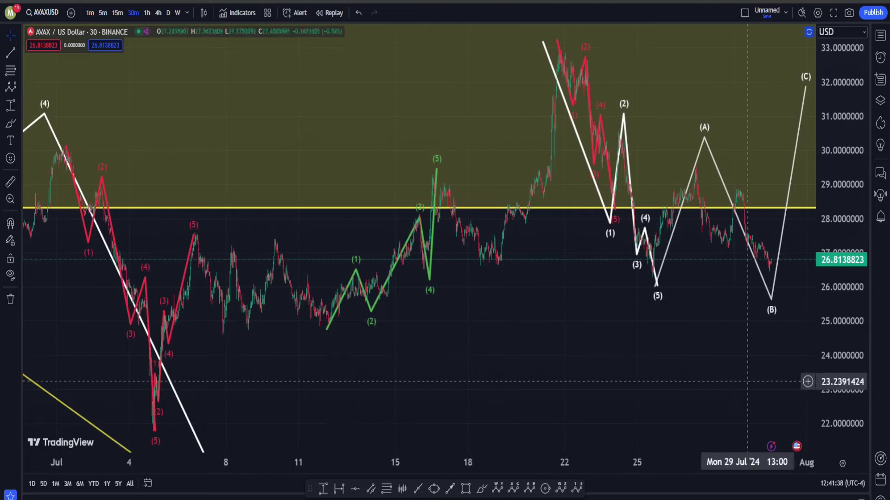
drag(414, 357, 487, 298)
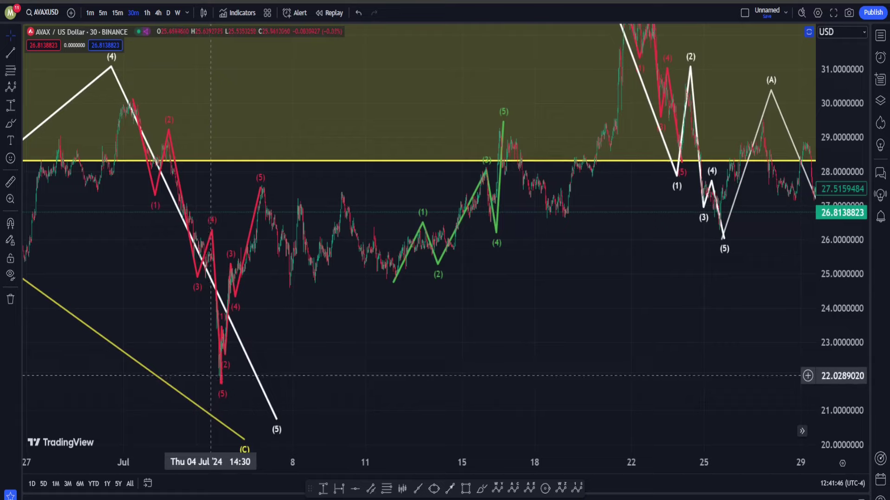
scroll(457, 397, down, 5)
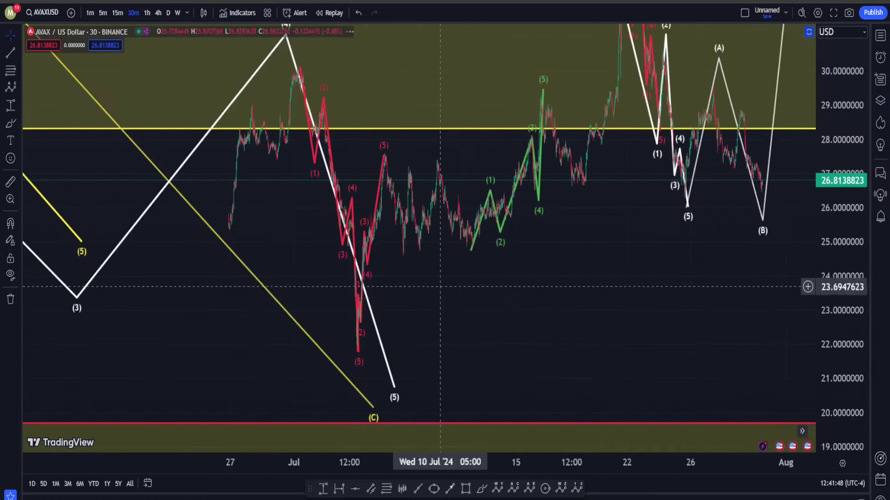
scroll(703, 295, down, 3)
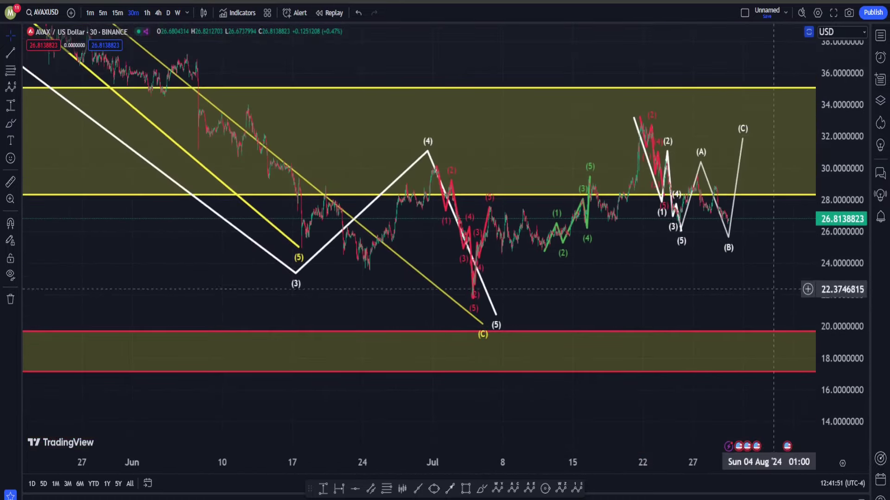
drag(756, 267, 681, 260)
drag(452, 223, 422, 246)
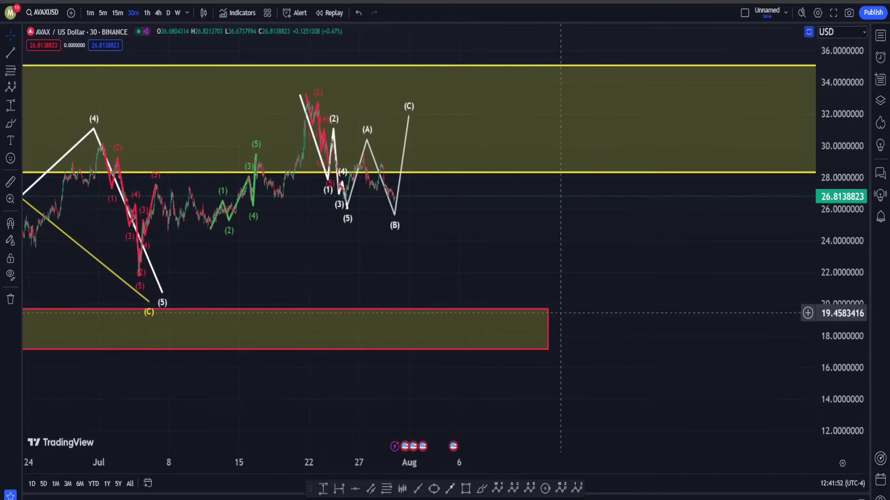
drag(548, 330, 690, 329)
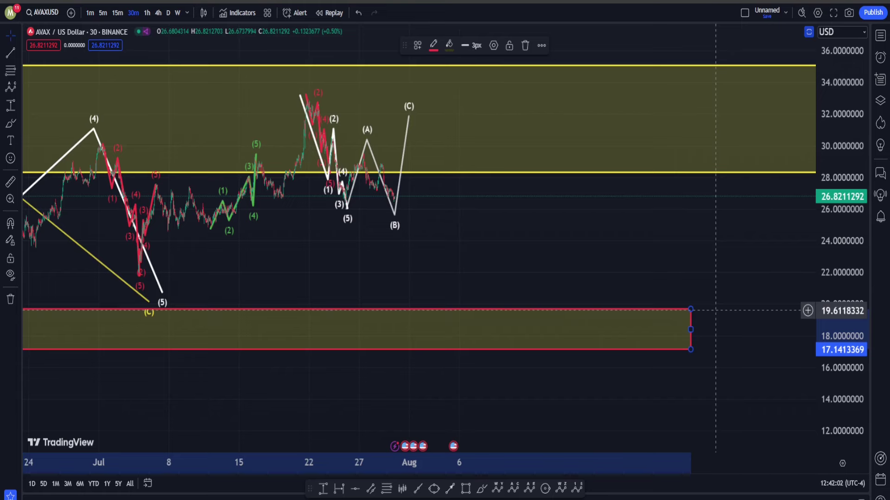
Switch the chart to the weekly timeframe and frame the wave structure from March to August
drag(513, 245, 574, 262)
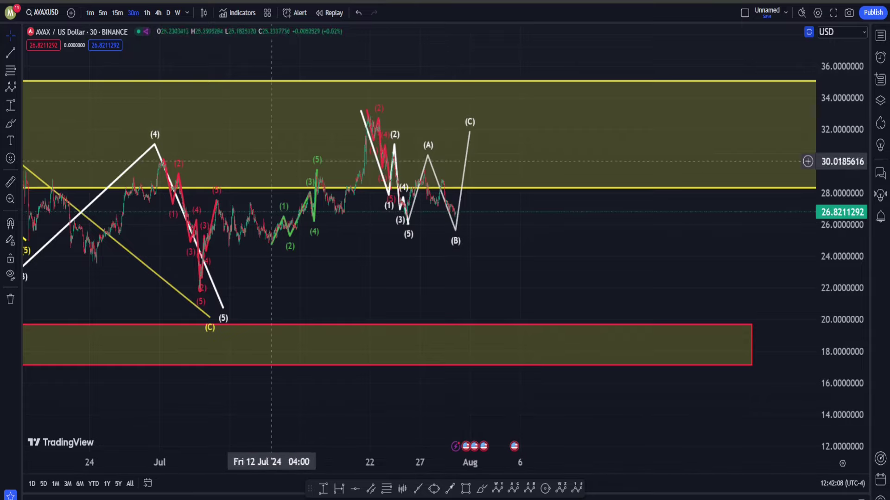
click(177, 12)
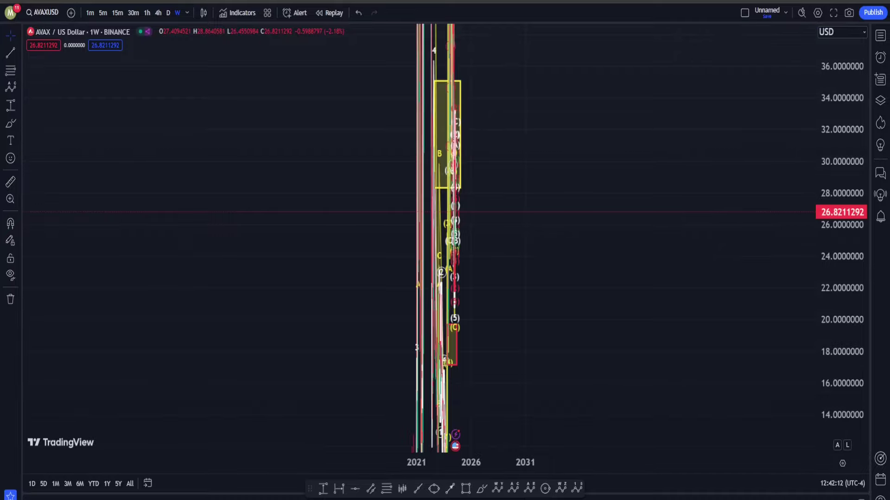
scroll(184, 228, up, 10)
scroll(164, 235, up, 8)
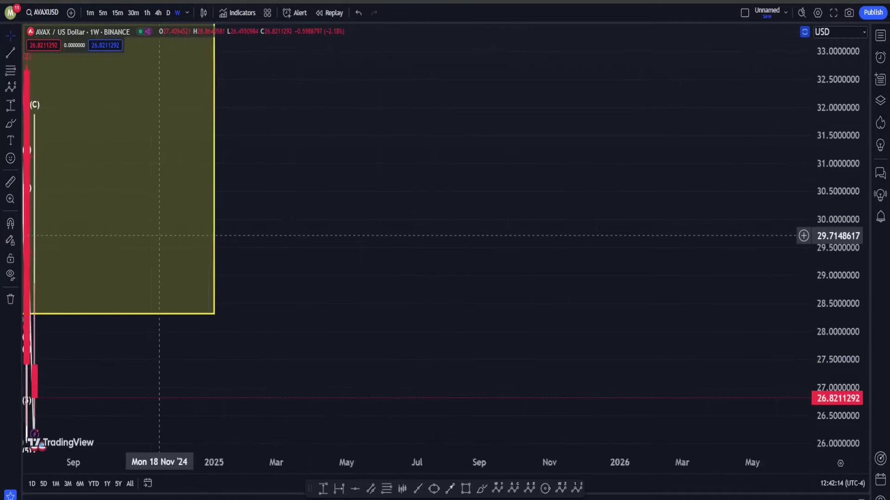
drag(141, 130, 664, 252)
scroll(664, 252, up, 10)
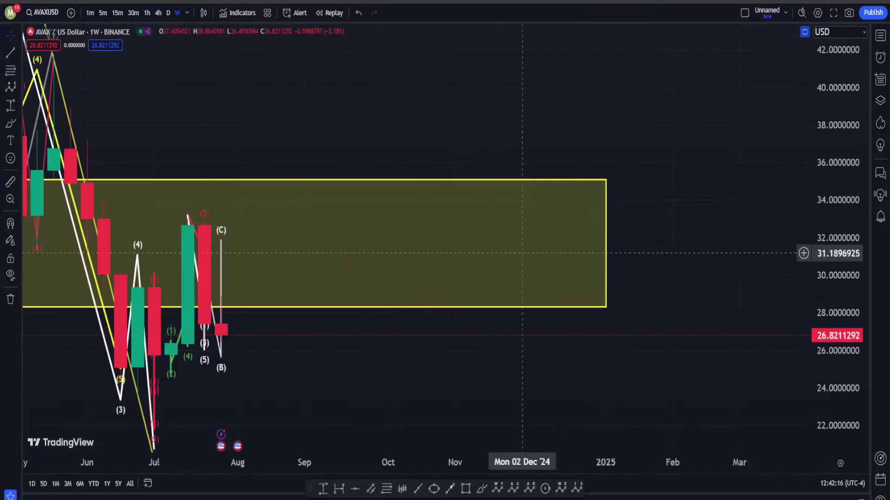
drag(83, 104, 637, 269)
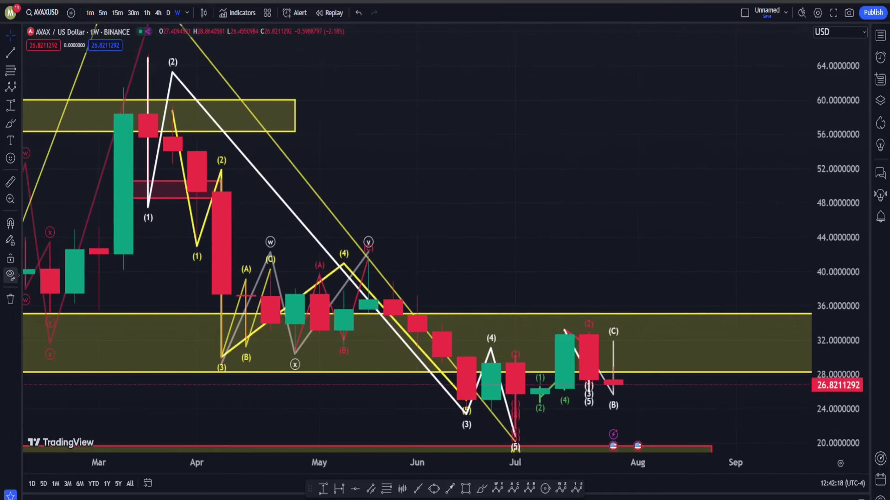
Hide the drawings and examine the candles, Stoch RSI and MACD on the weekly and daily timeframes
click(10, 275)
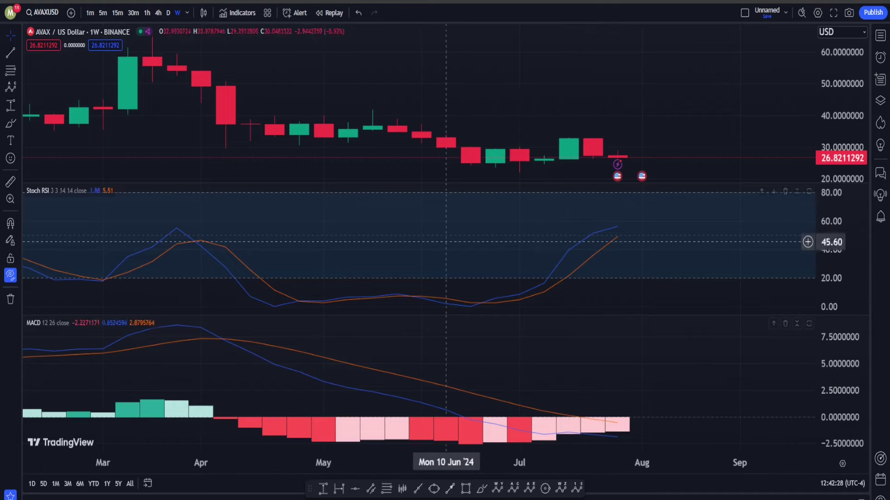
click(167, 12)
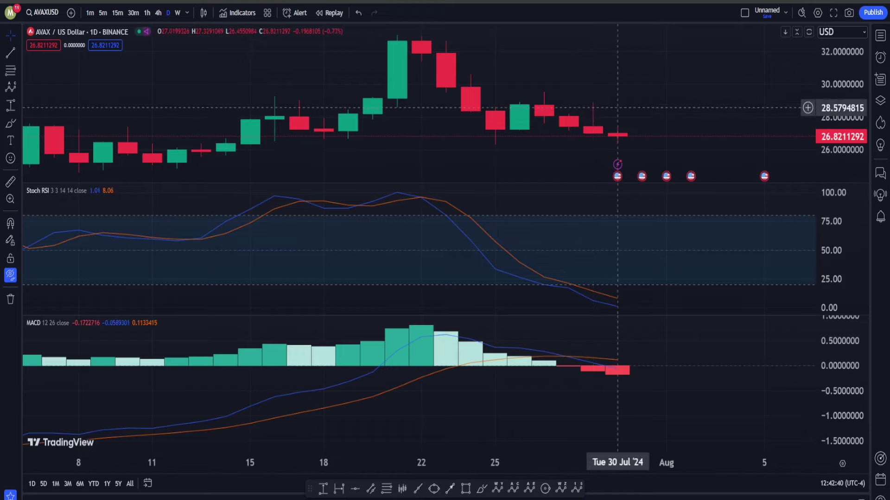
scroll(617, 107, down, 2)
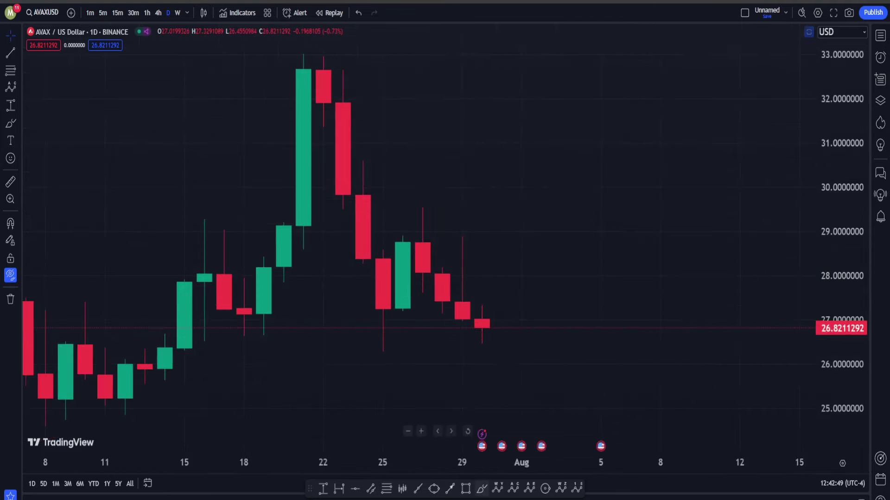
Bring the hidden drawings back by brushing a projected rise from the 30 July candle and a loop around it, and undo both strokes
click(482, 489)
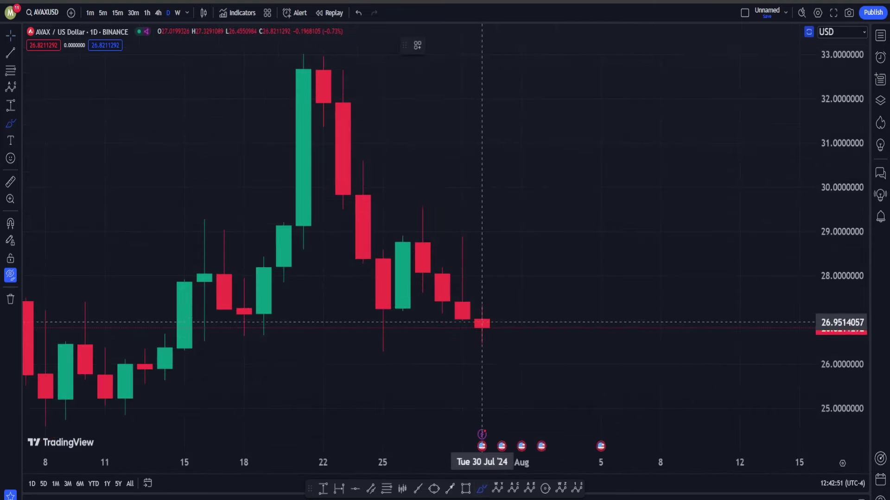
drag(482, 324, 561, 180)
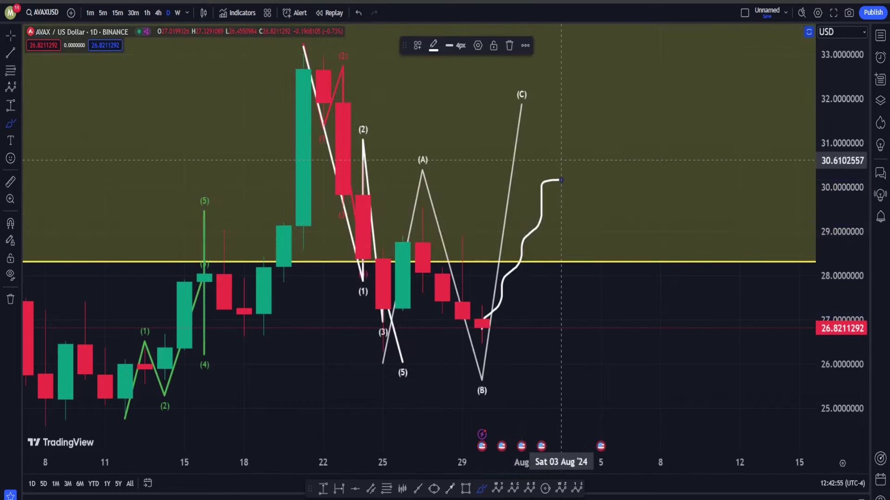
mouse_move(580, 97)
mouse_down()
mouse_move(482, 367)
mouse_move(561, 124)
mouse_move(541, 132)
mouse_up()
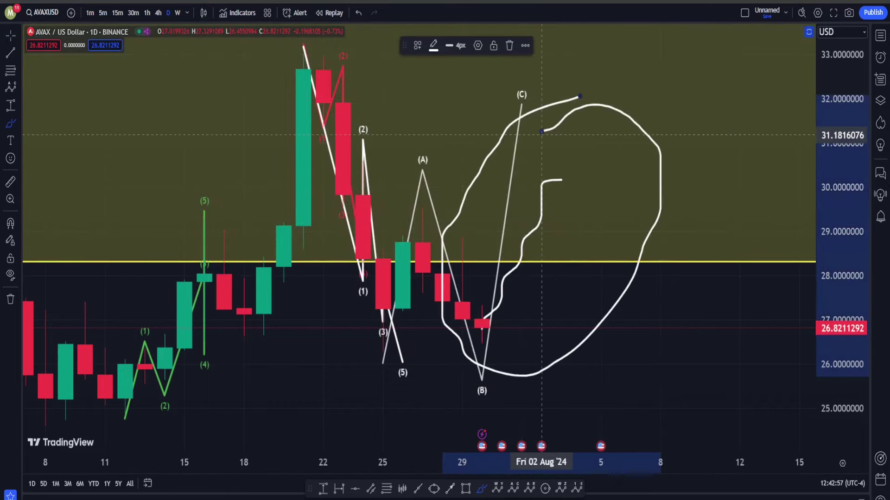
key(ctrl)
key(ctrl+z)
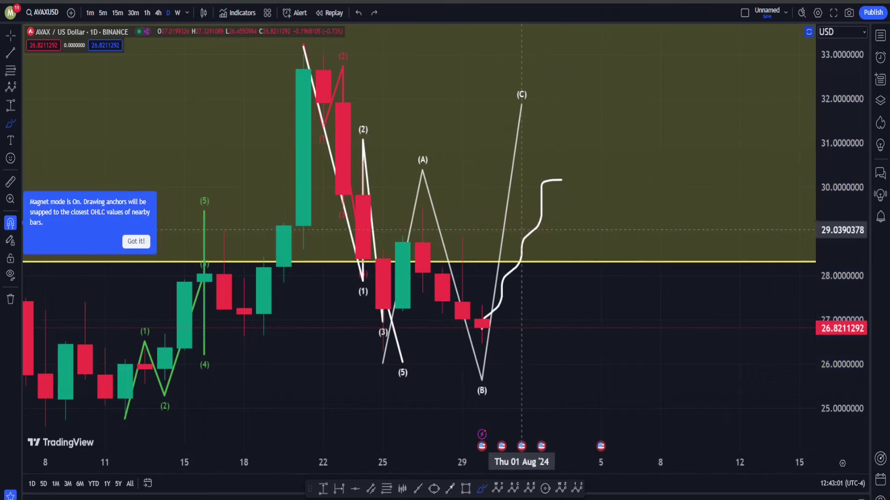
key(ctrl+z)
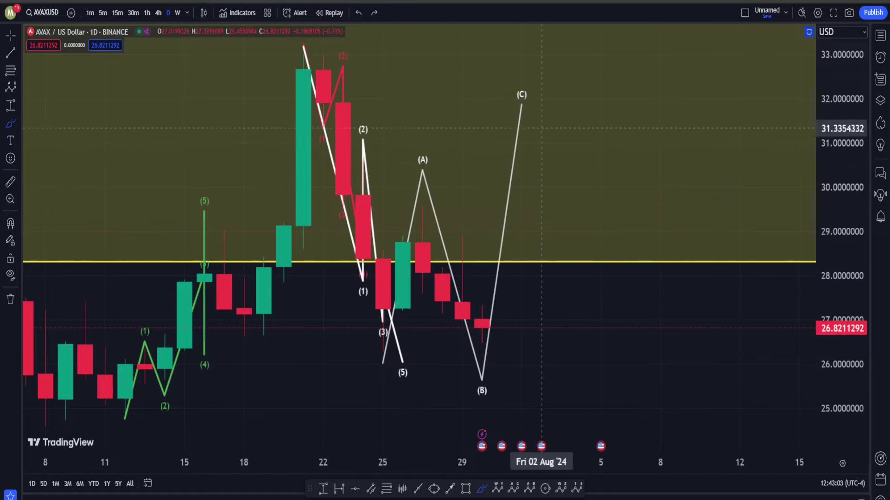
Extend the red-bordered support zone between about 17.14 and 19.69 to about 12 September 2024
drag(561, 175, 682, 184)
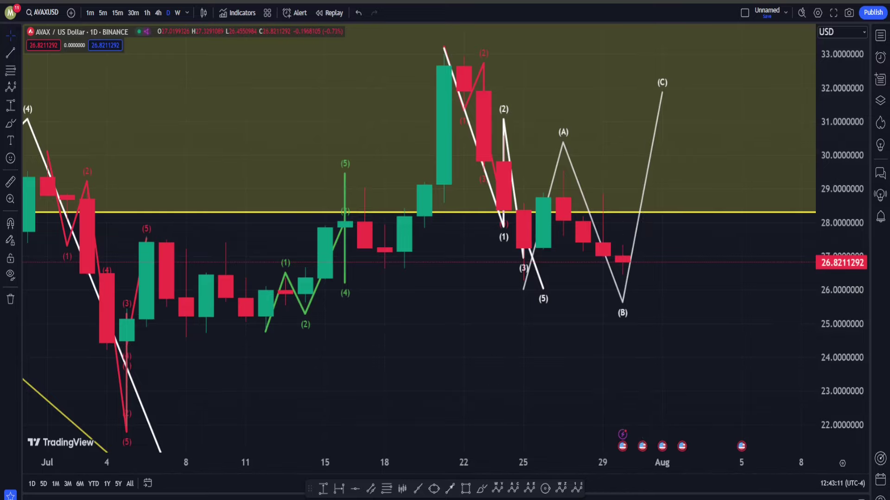
scroll(492, 234, down, 5)
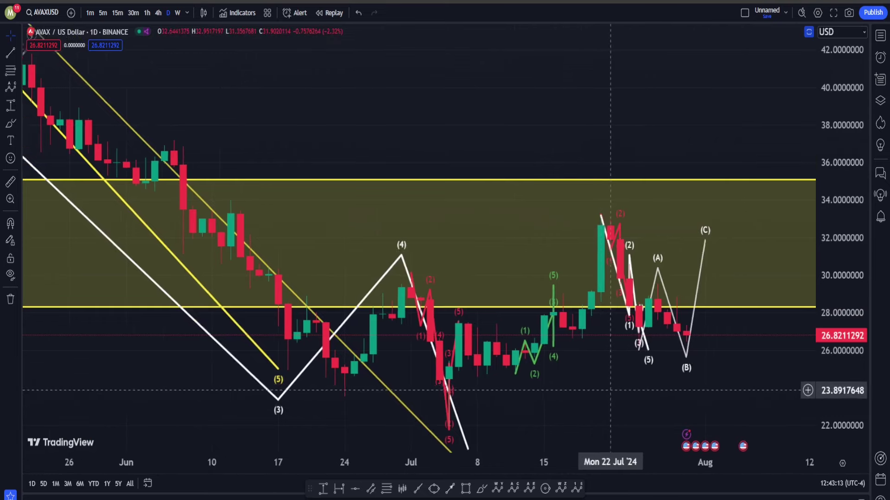
drag(497, 384, 339, 375)
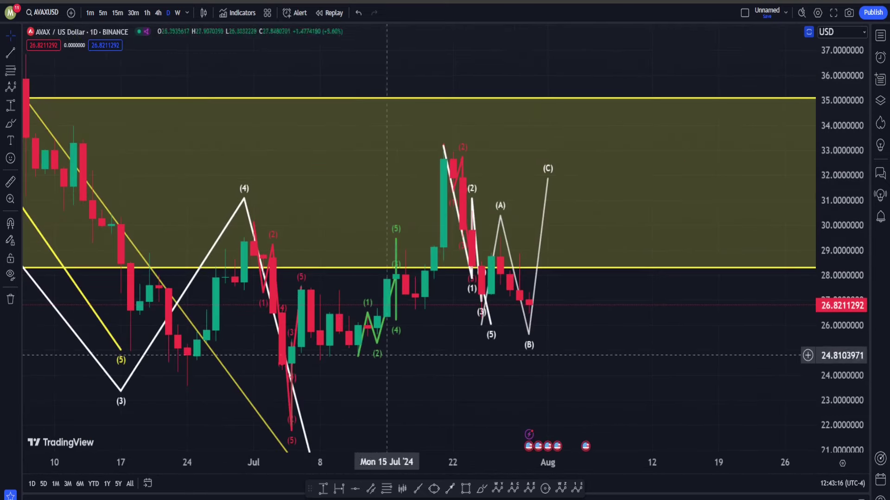
scroll(586, 349, down, 4)
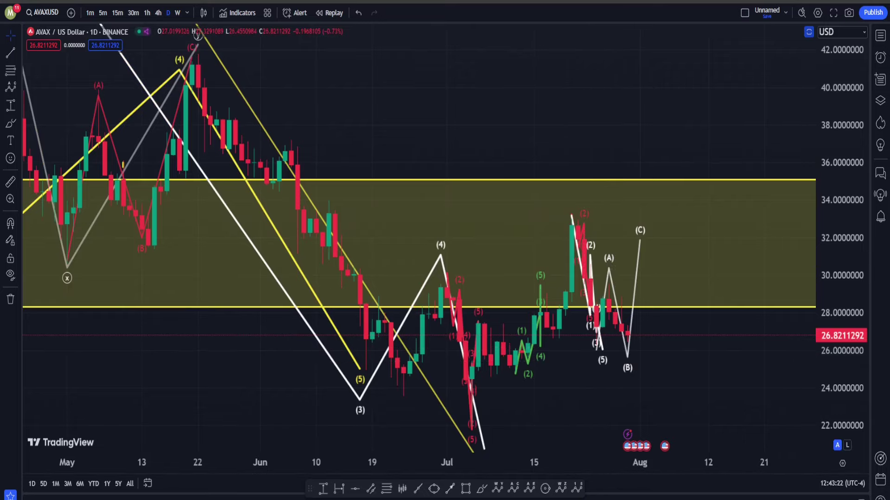
drag(777, 269, 548, 220)
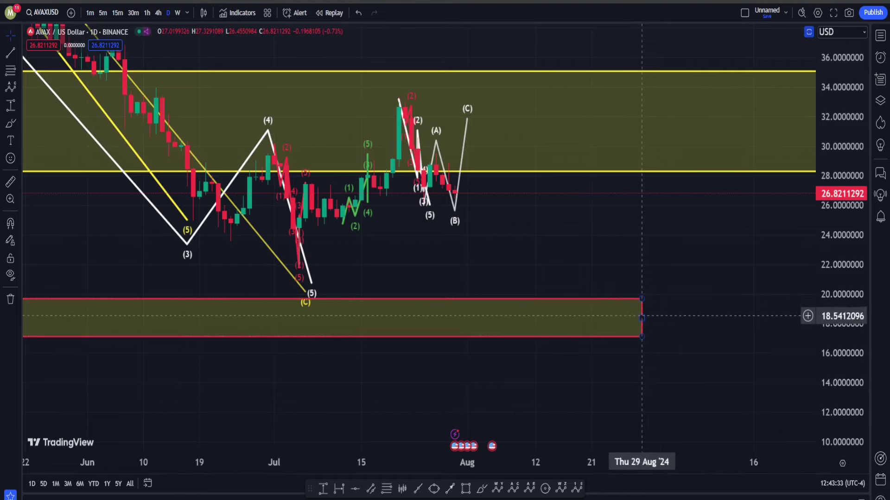
drag(642, 317, 729, 317)
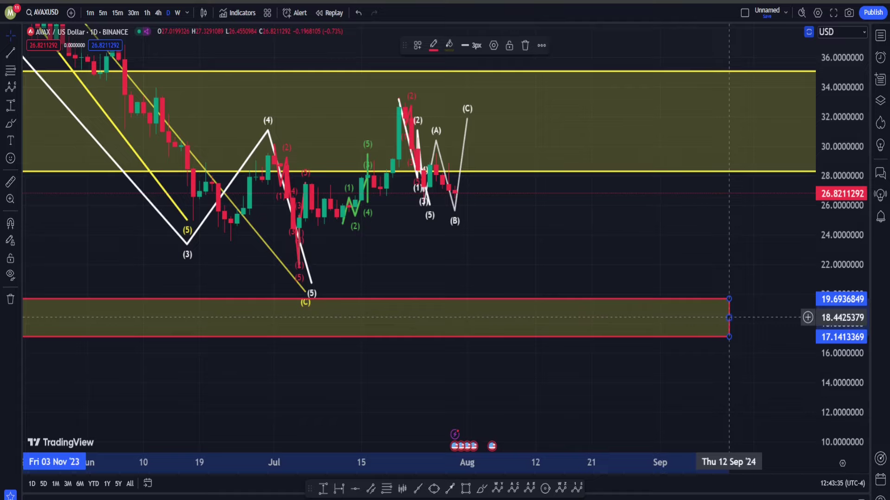